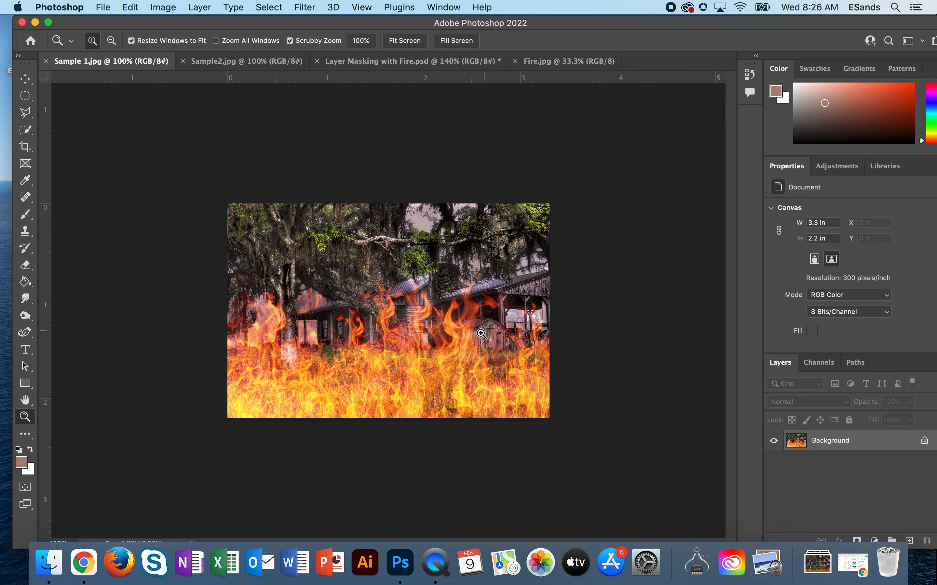
Copy the fire picture from Fire.jpg into Layer Masking with Fire.psd as a new layer above the background
left_click(281, 62)
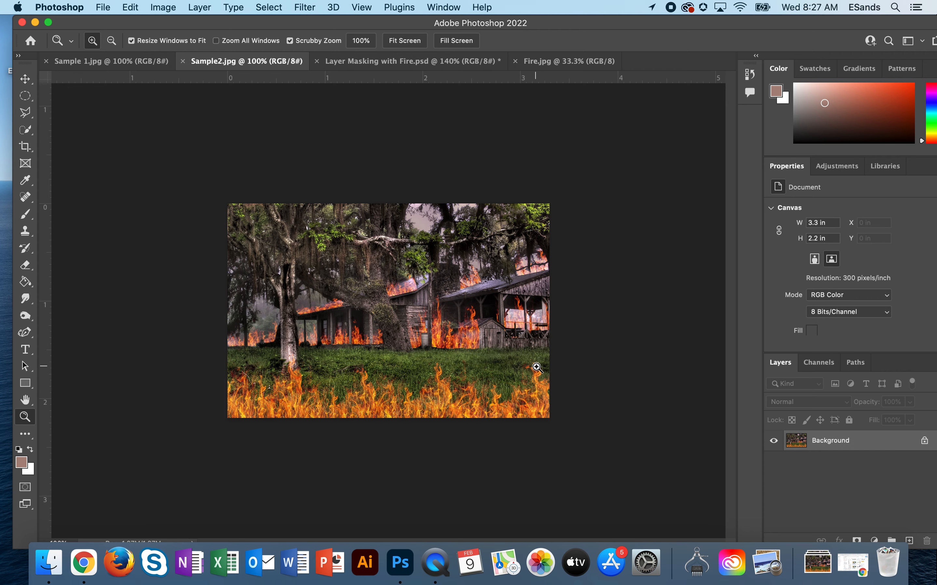
left_click(393, 64)
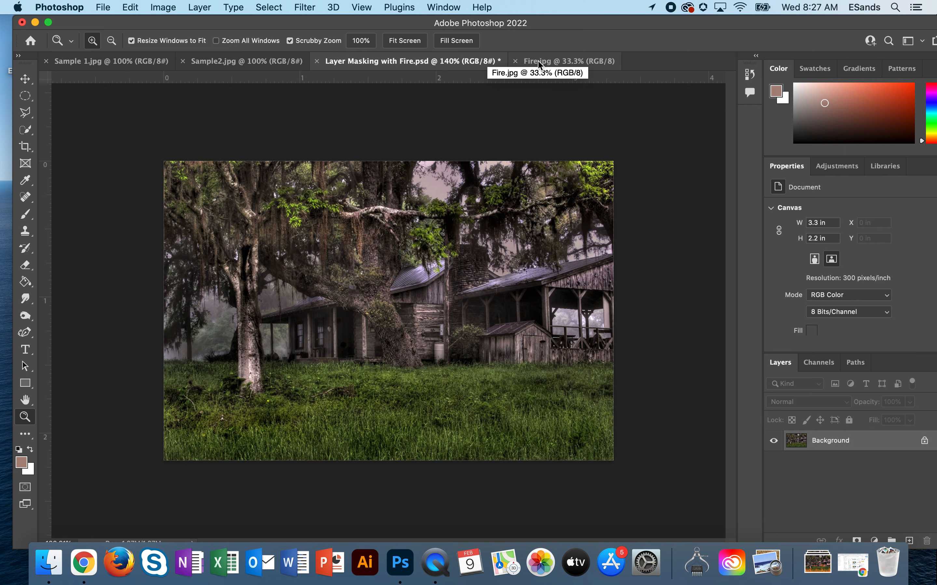
left_click(545, 63)
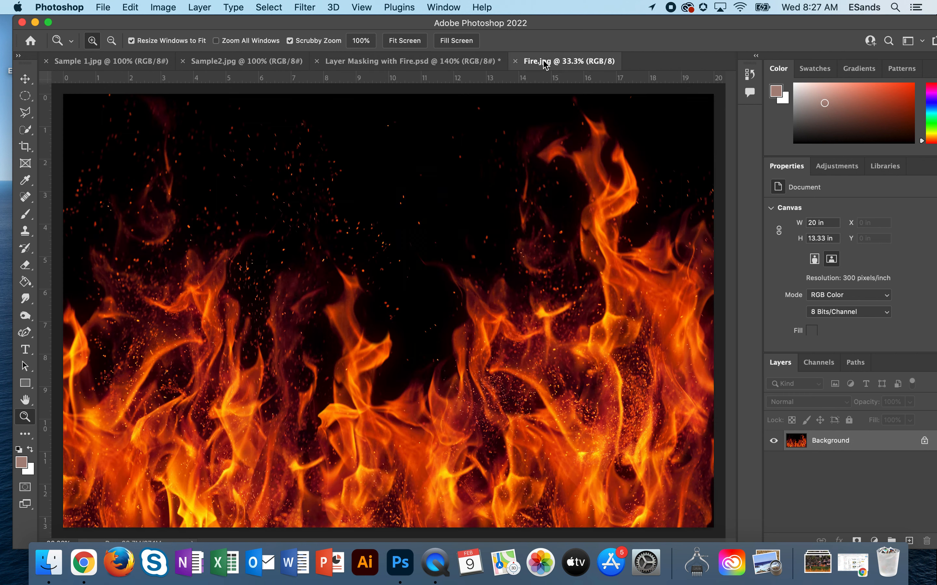
left_click(25, 80)
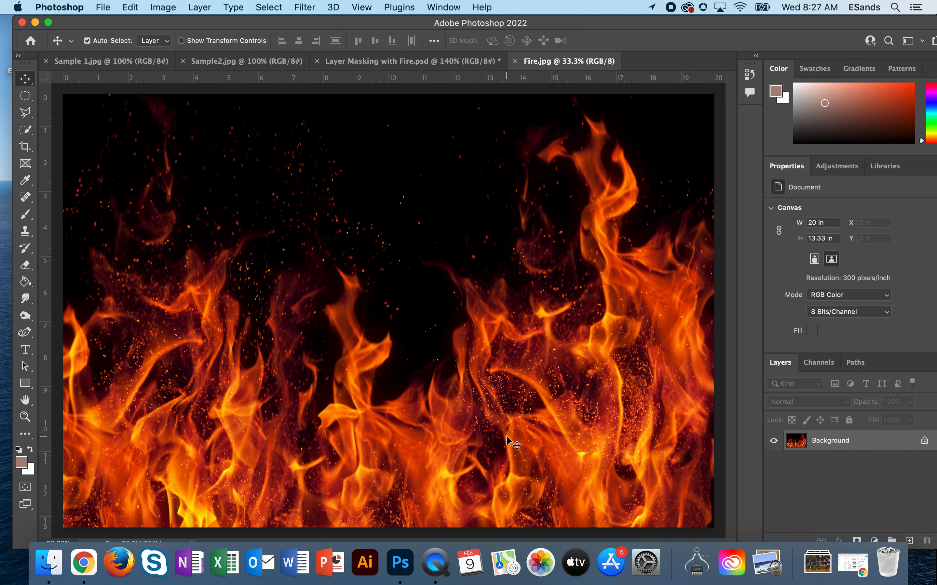
left_click(432, 60)
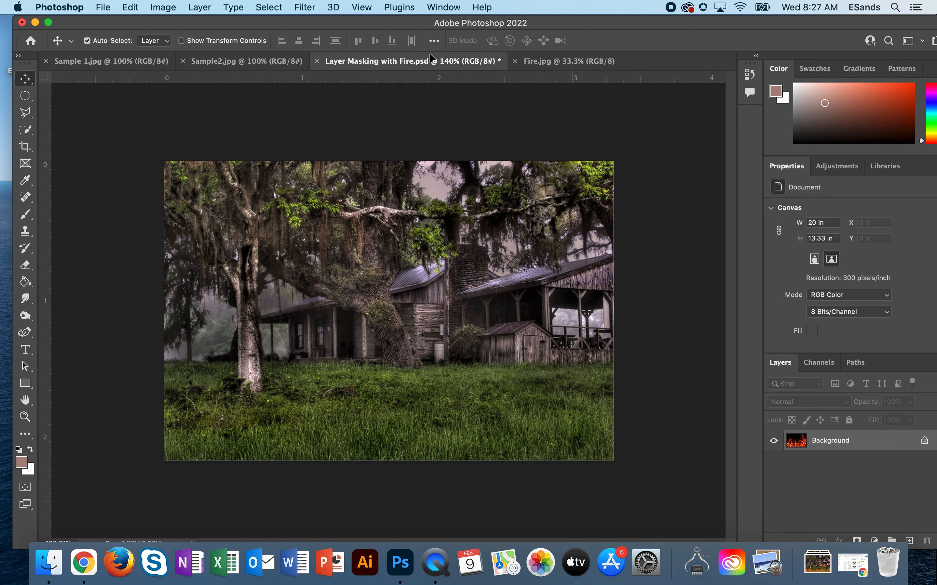
left_click_drag(420, 328, 420, 341)
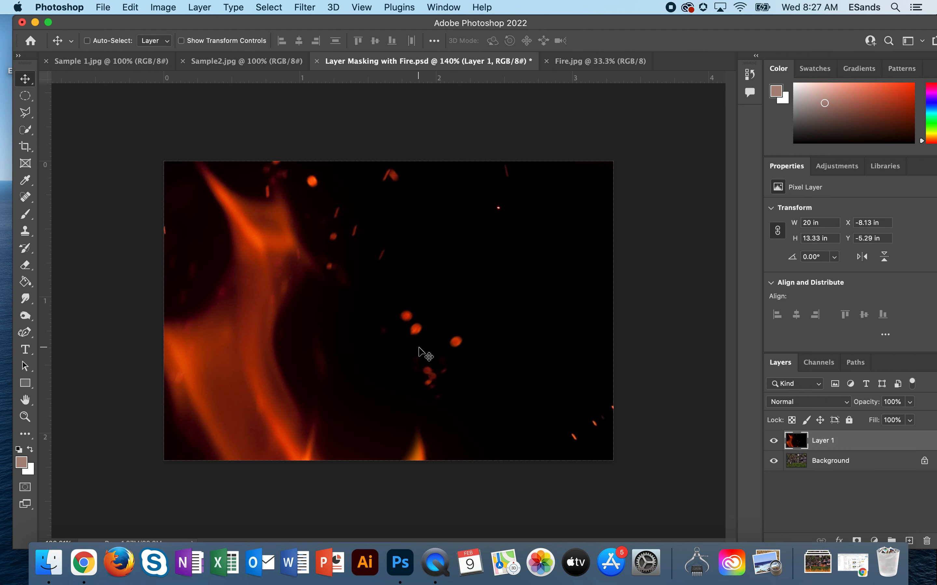
Set the fire layer's blend mode to Screen in Layer Masking with Fire.psd
key("super+minus")
key("super+minus")
key("super+minus")
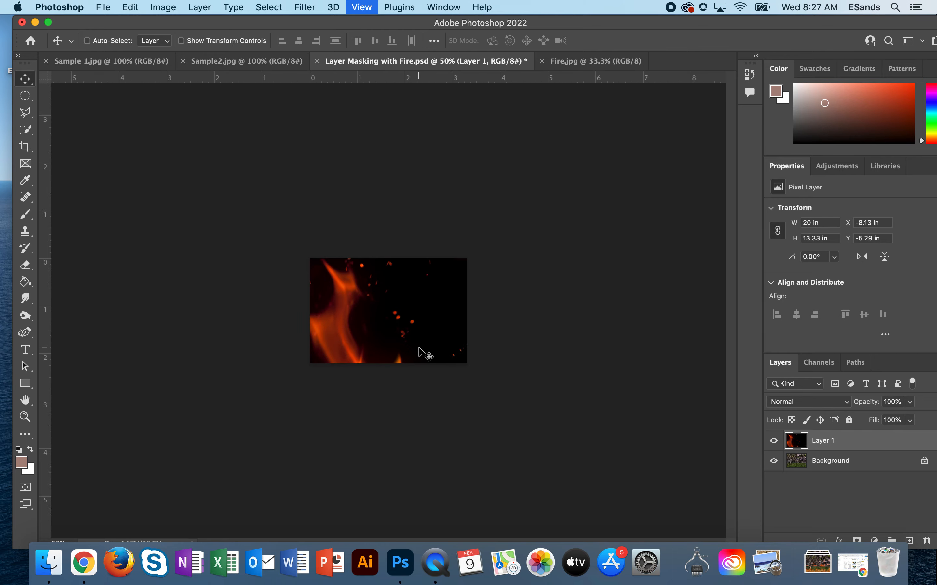
key("super+minus")
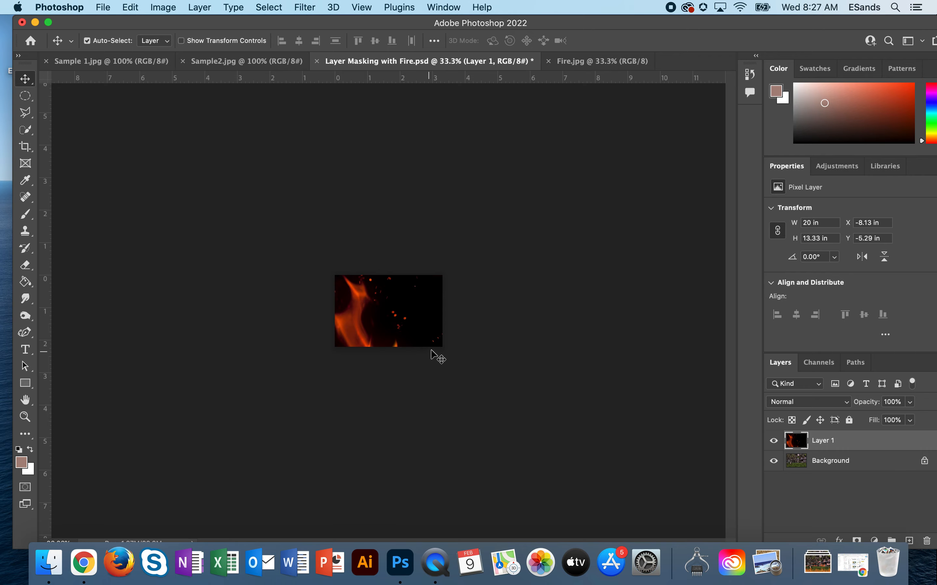
left_click(578, 66)
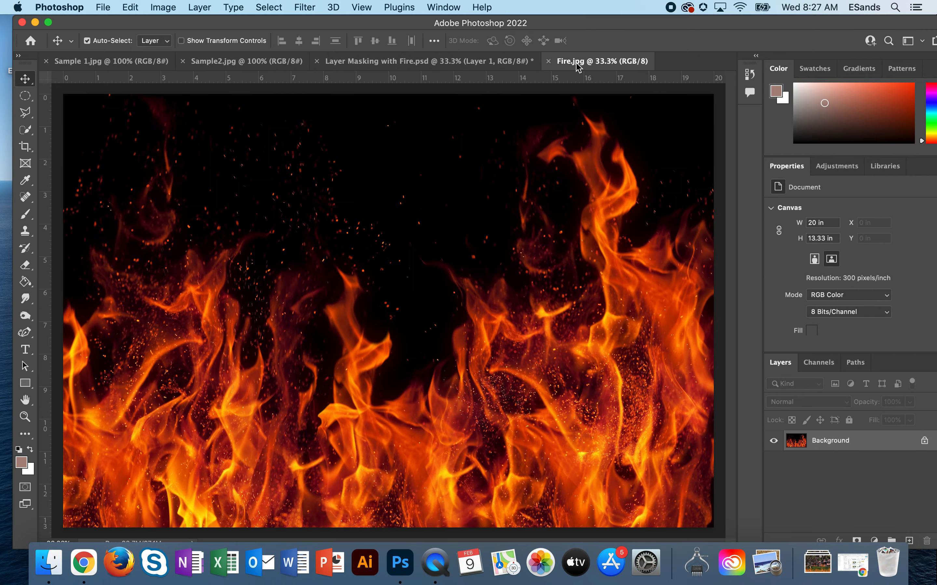
left_click(369, 62)
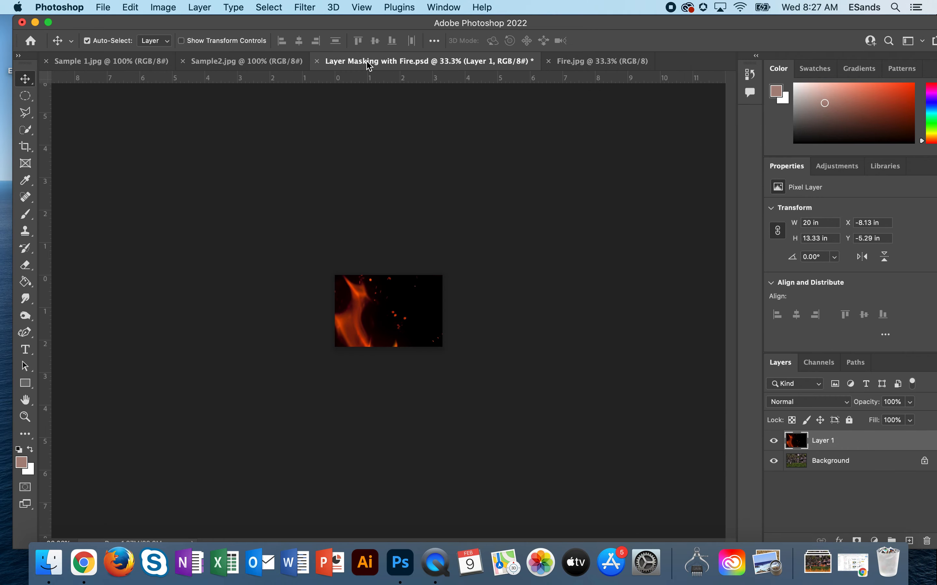
left_click(790, 405)
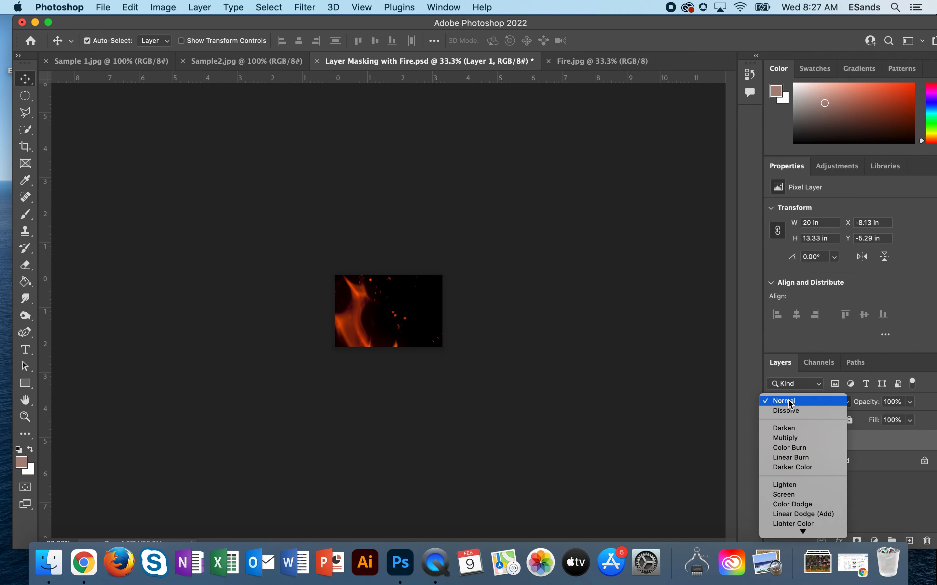
left_click(783, 494)
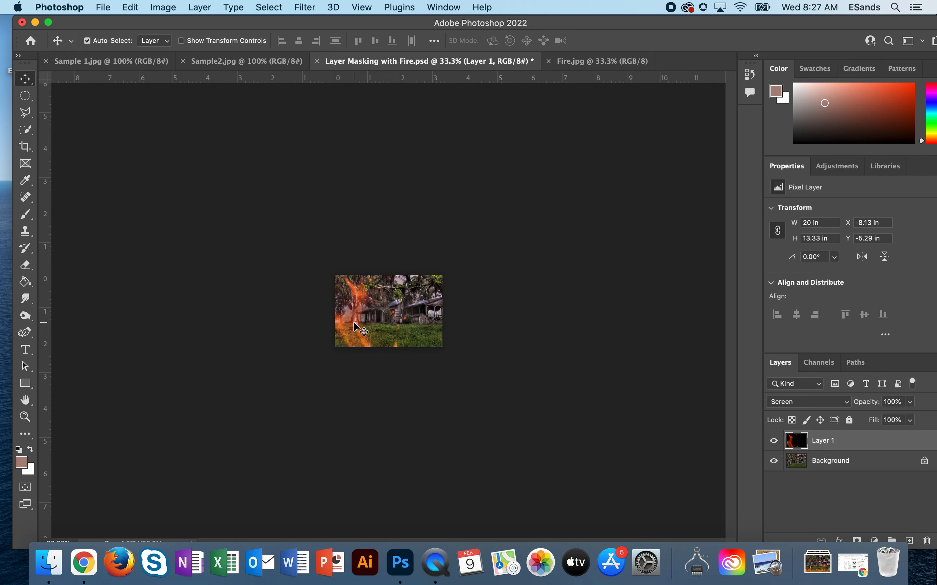
Scale the fire layer down to about 2.2 × 1.64 in and place it along the bottom of the farmhouse photo
key("super")
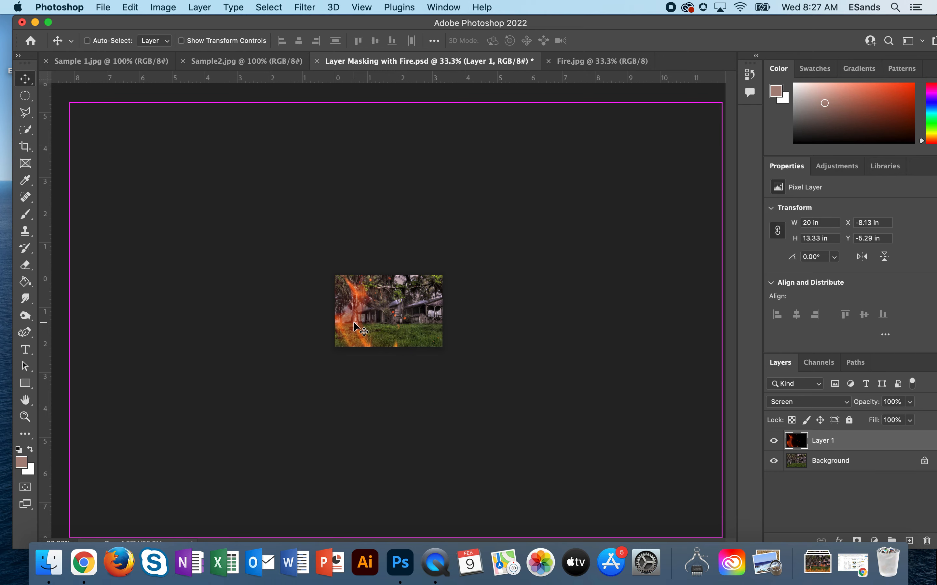
key("super+t")
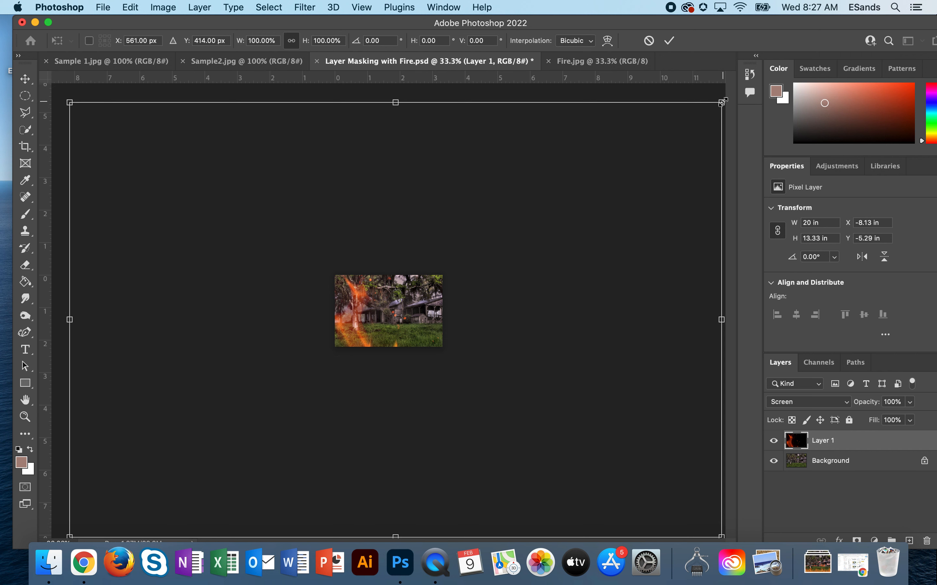
left_click_drag(721, 102, 432, 294)
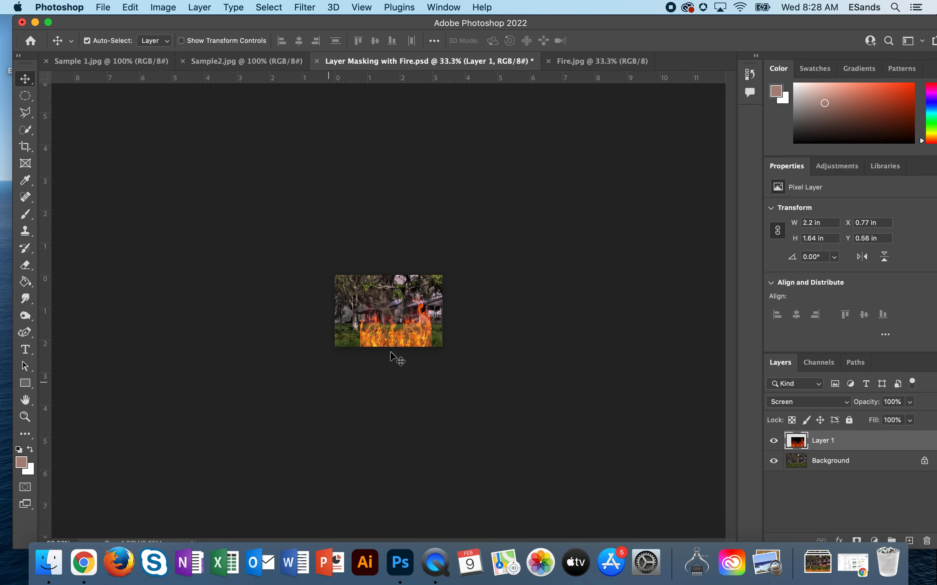
Move the fire layer up over the house, to about X 0.81 in and Y 0.15 in
key("super+equal")
key("super+equal")
key("super+equal")
key("super+equal")
left_click_drag(574, 465, 580, 384)
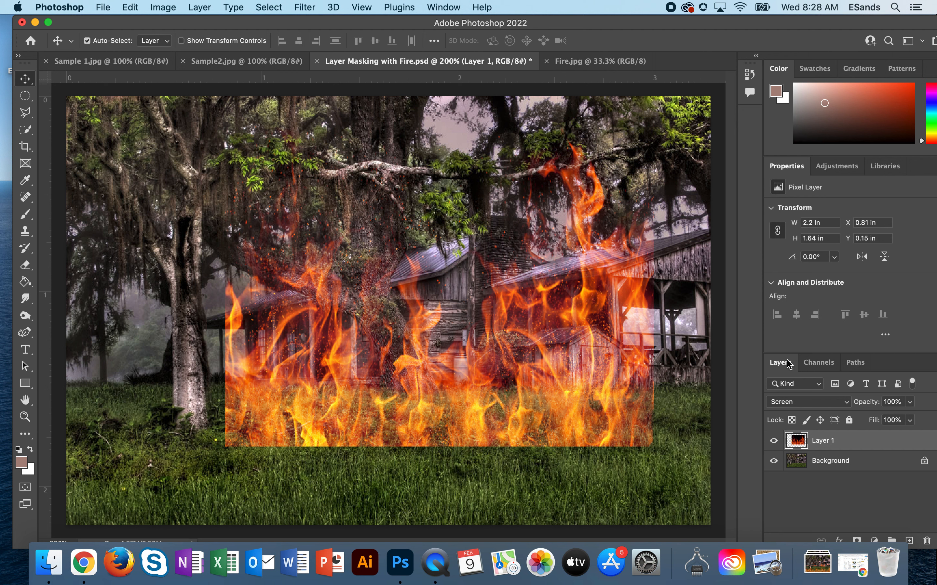
Undock the Layers panel, float it over the canvas and make it taller
left_click_drag(784, 364, 461, 120)
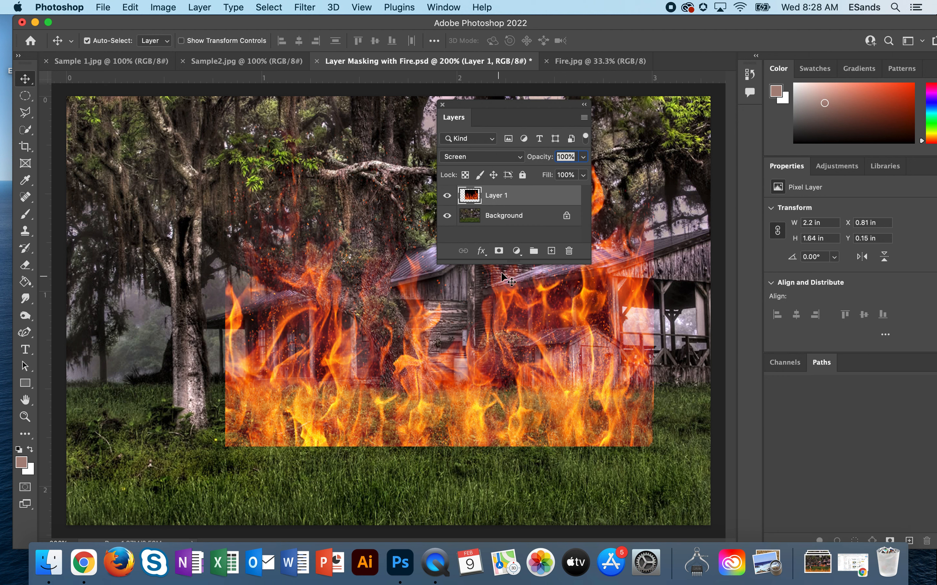
left_click_drag(515, 263, 511, 432)
left_click_drag(475, 109, 547, 108)
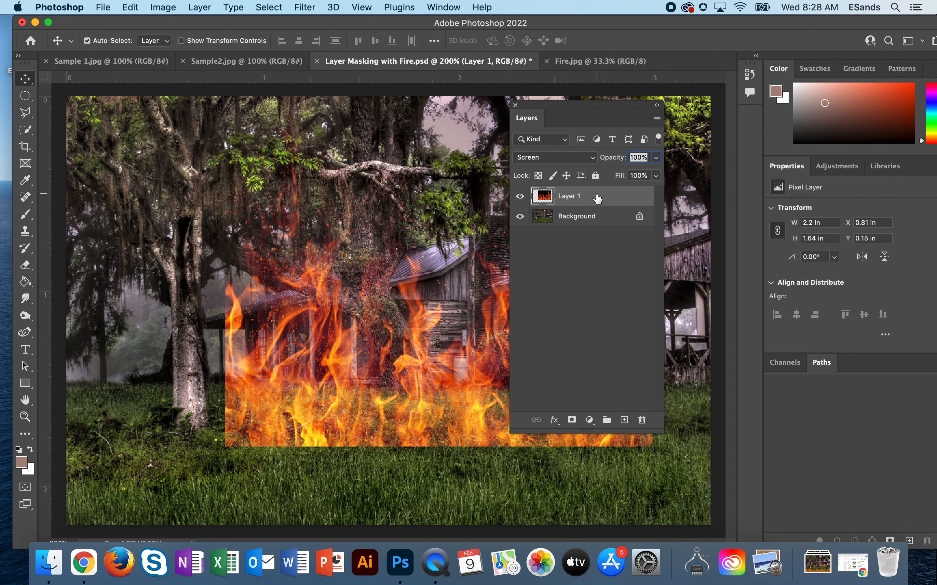
Add a layer mask to the fire layer and activate the Brush tool
left_click(571, 420)
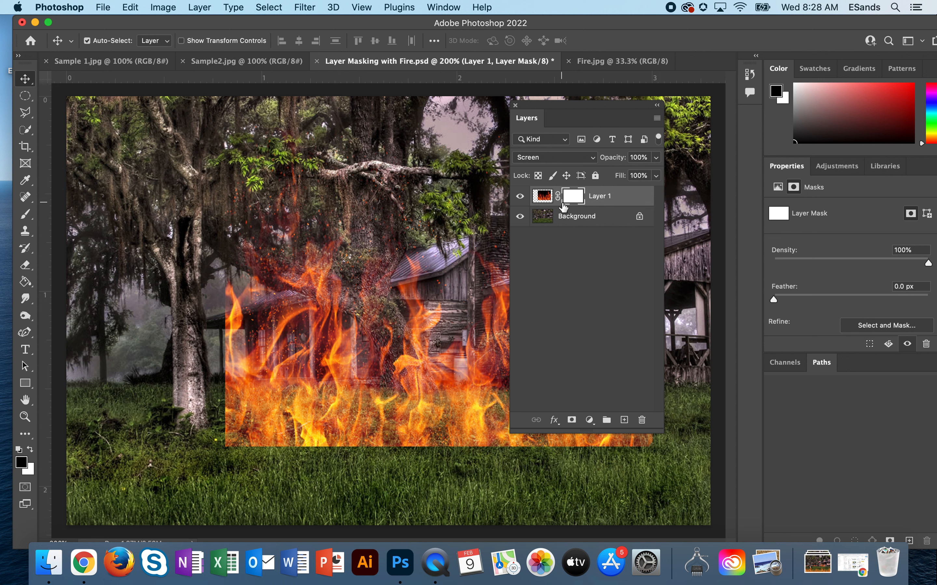
left_click(26, 215)
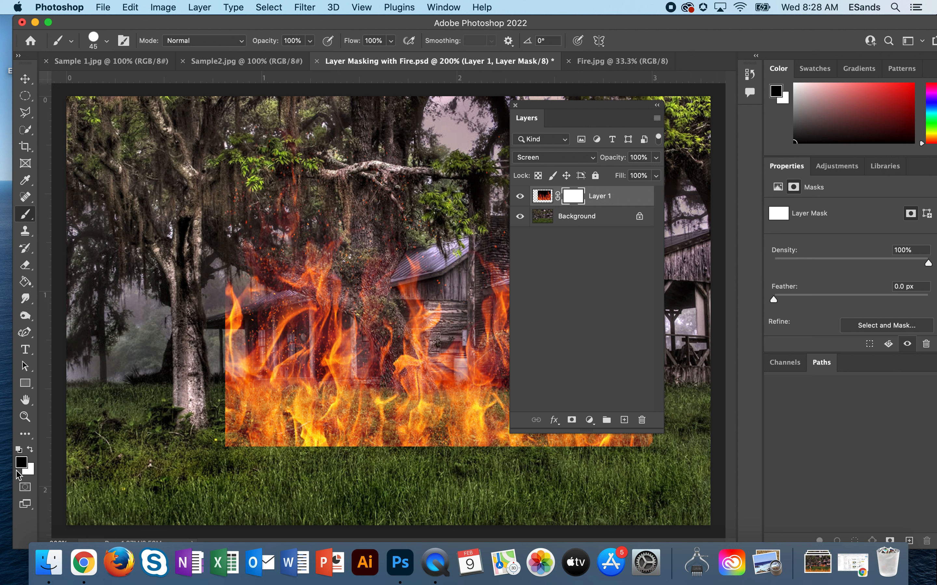
Paint a black stroke on the mask over the flames left of the tree trunk, and paint them back with white
left_click_drag(243, 351, 283, 408)
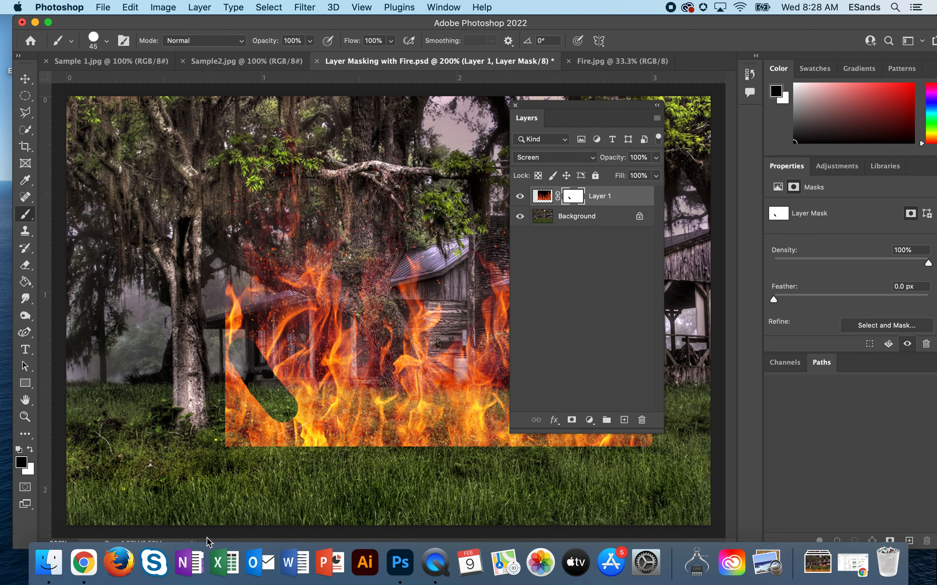
left_click(32, 449)
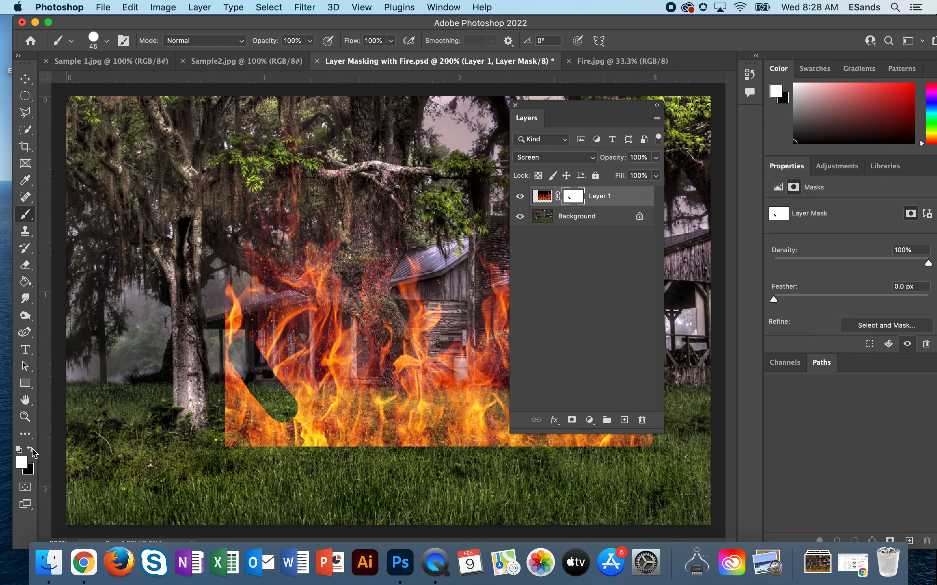
mouse_move(240, 348)
left_mouse_down()
mouse_move(259, 388)
mouse_move(288, 415)
left_mouse_up()
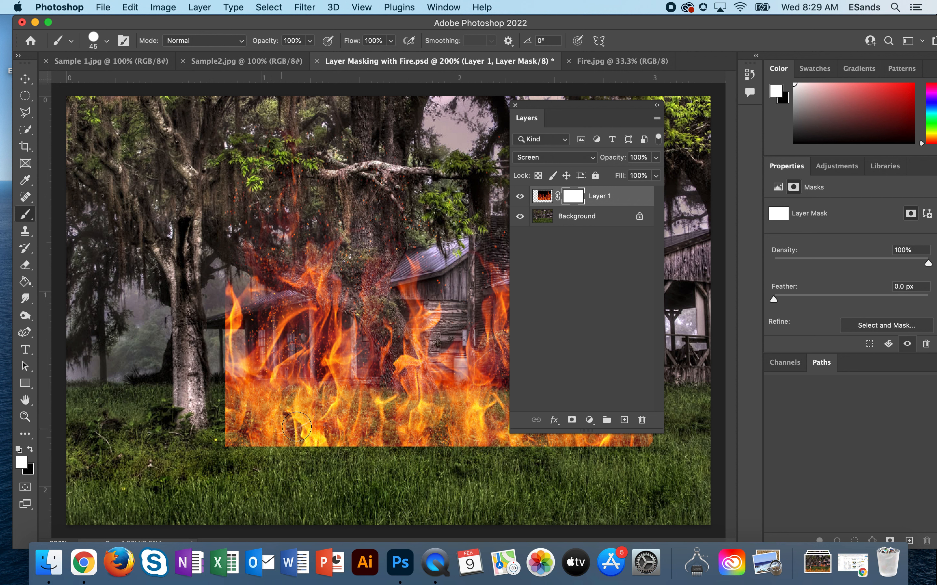
Move the Layers panel off the flames and choose the Soft Round brush from General Brushes
left_click_drag(542, 110, 670, 39)
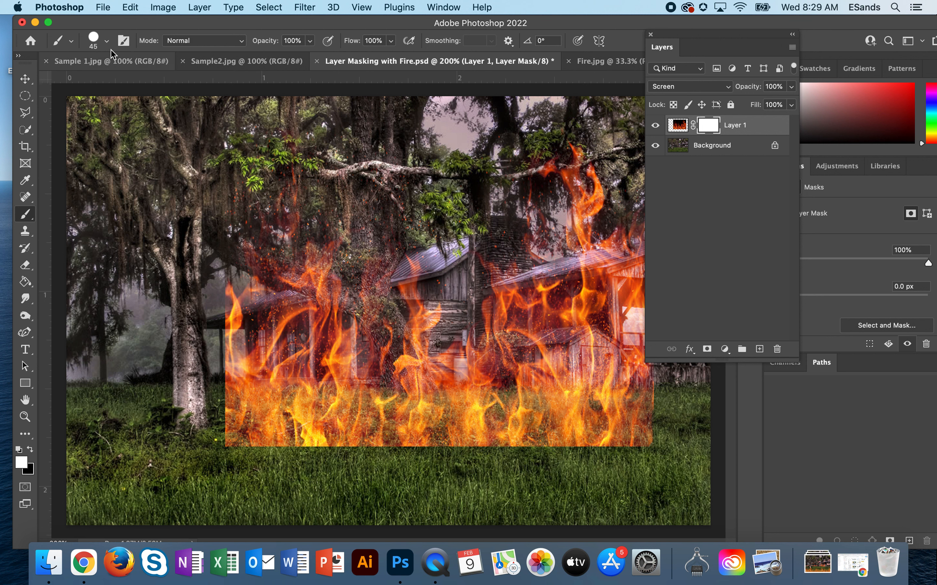
left_click(106, 41)
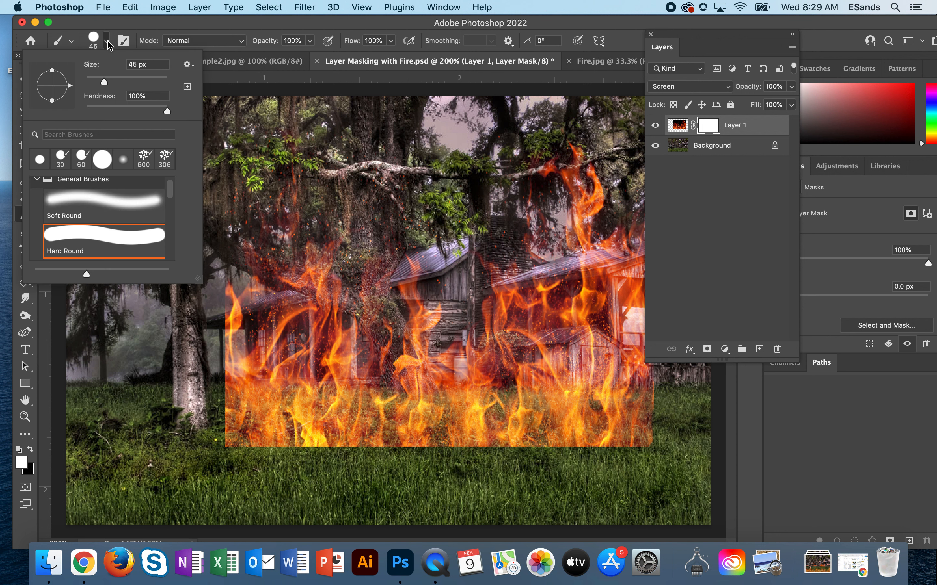
left_click(108, 42)
left_click(108, 42)
left_click_drag(198, 279, 201, 350)
left_click(36, 185)
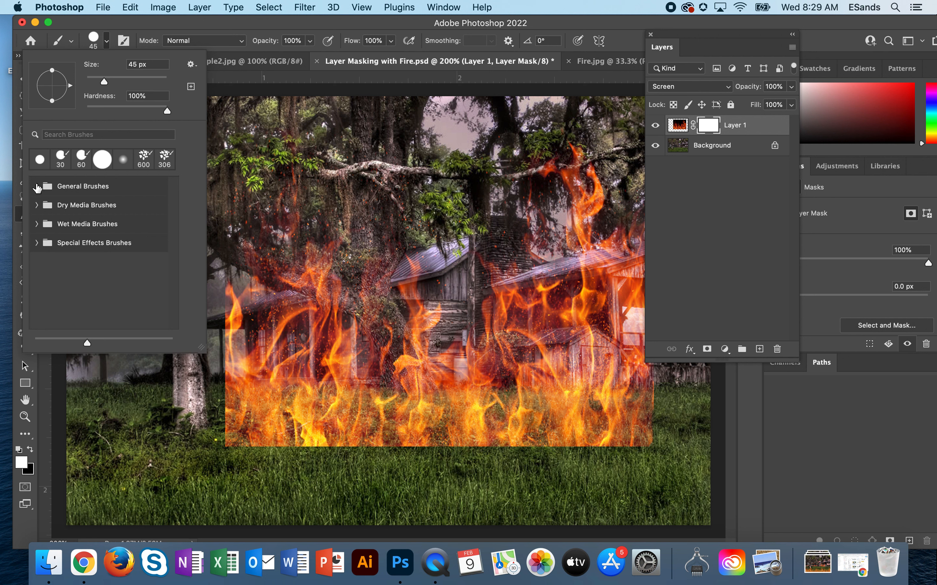
left_click(37, 187)
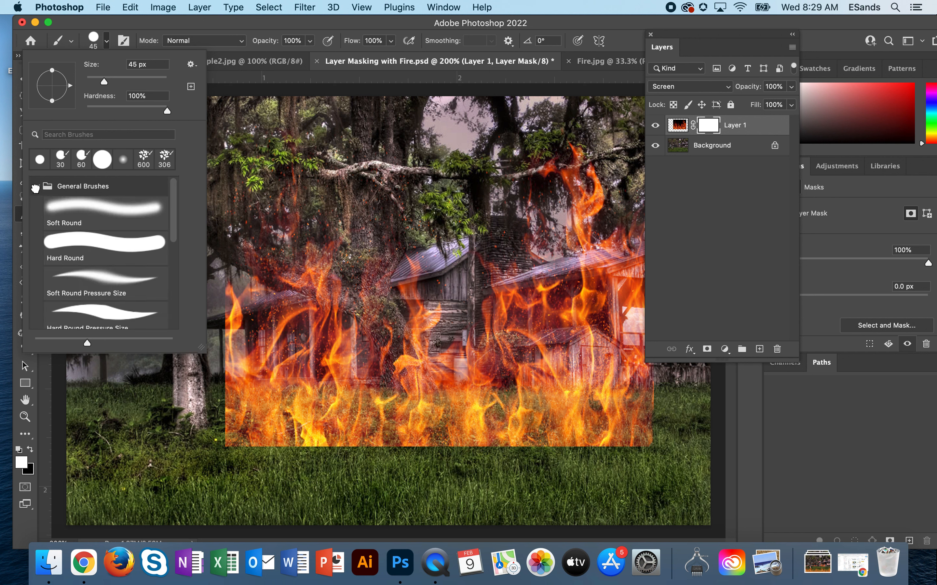
left_click(81, 210)
left_click(258, 20)
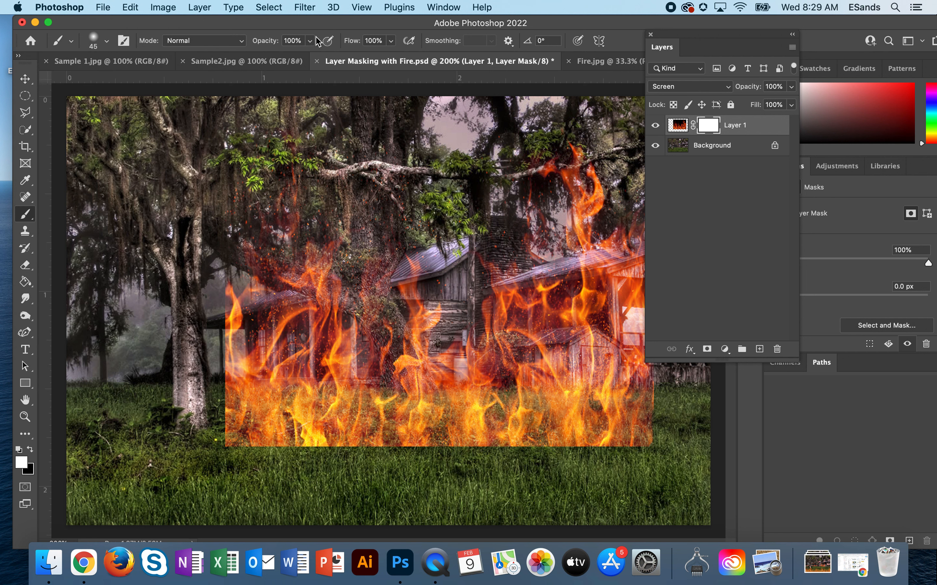
Lower the brush opacity to 39%
left_click(311, 41)
left_click_drag(310, 59, 274, 58)
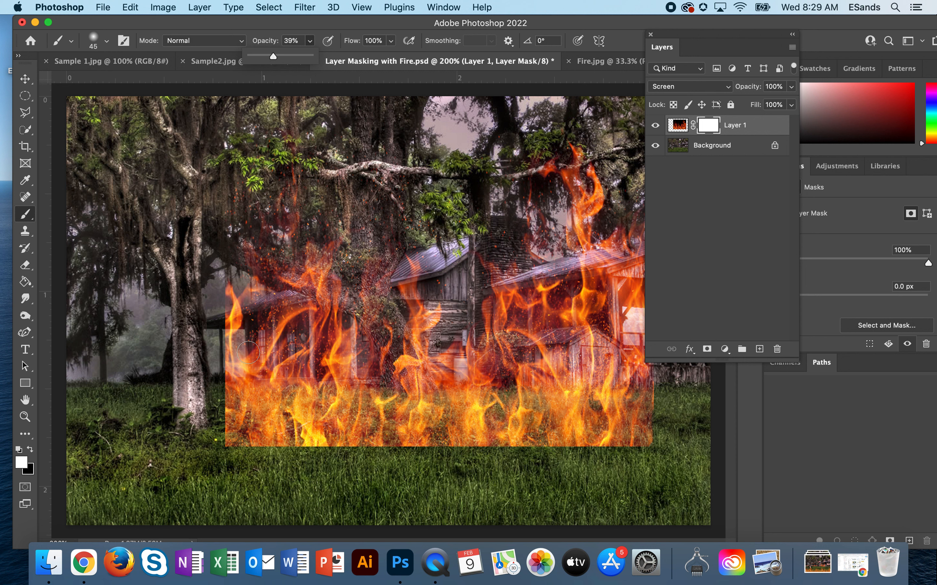
left_click(265, 286)
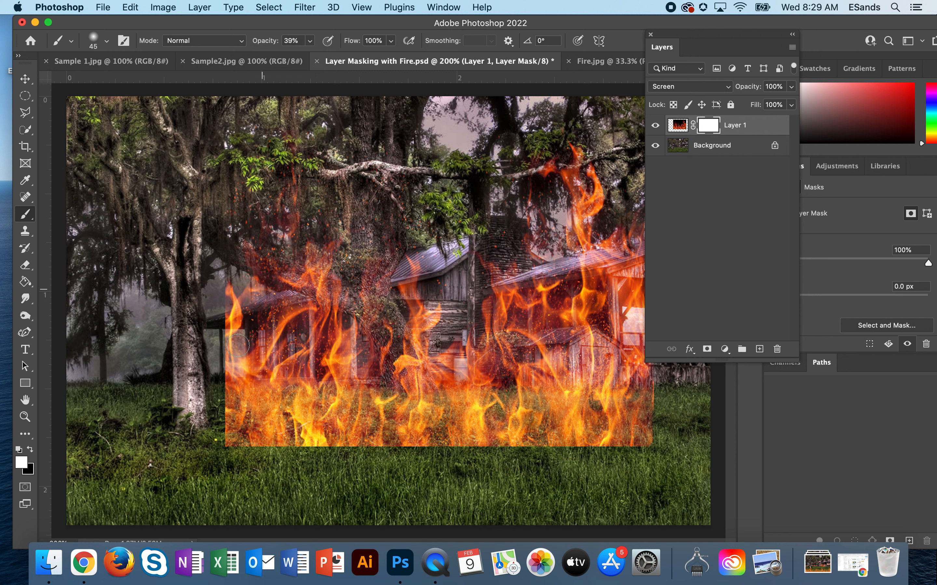
Paint black on the fire layer's mask to fade the flames' left edge around the porch roof and the grass
left_click(23, 447)
left_click_drag(287, 294, 249, 329)
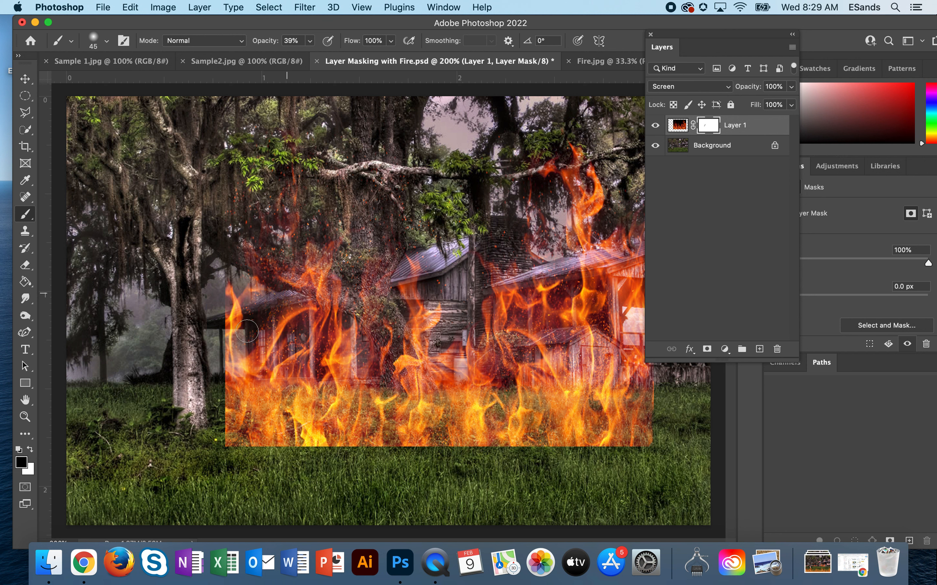
mouse_move(293, 301)
left_mouse_down()
mouse_move(246, 338)
mouse_move(275, 300)
mouse_move(252, 340)
mouse_move(268, 313)
mouse_move(246, 331)
left_mouse_up()
mouse_move(206, 375)
left_mouse_down()
mouse_move(228, 353)
mouse_move(254, 347)
mouse_move(206, 348)
left_mouse_up()
mouse_move(245, 303)
left_mouse_down()
mouse_move(231, 326)
mouse_move(237, 285)
mouse_move(228, 274)
mouse_move(275, 305)
mouse_move(261, 323)
left_mouse_up()
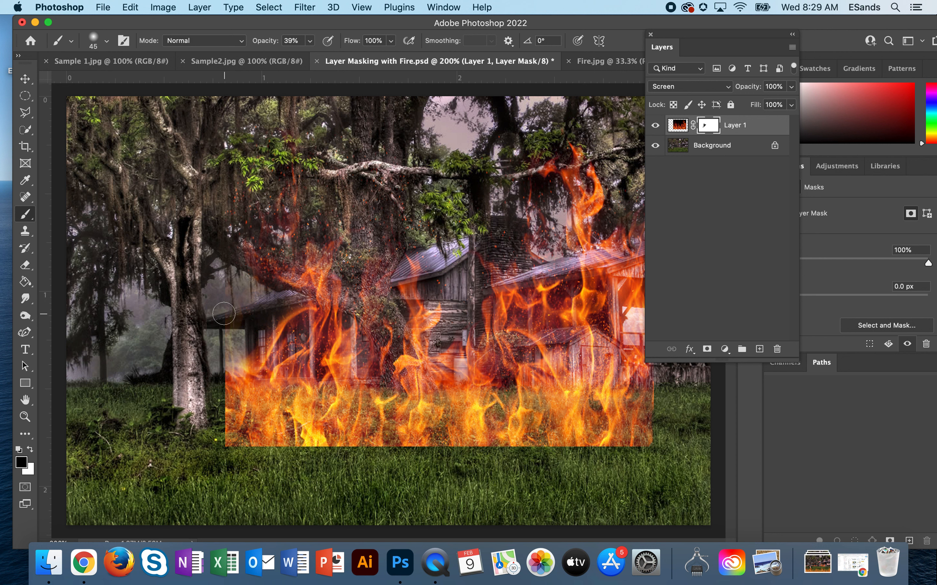
mouse_move(216, 391)
left_mouse_down()
mouse_move(219, 413)
mouse_move(241, 424)
mouse_move(255, 455)
mouse_move(221, 412)
mouse_move(230, 451)
mouse_move(227, 351)
mouse_move(212, 443)
left_mouse_up()
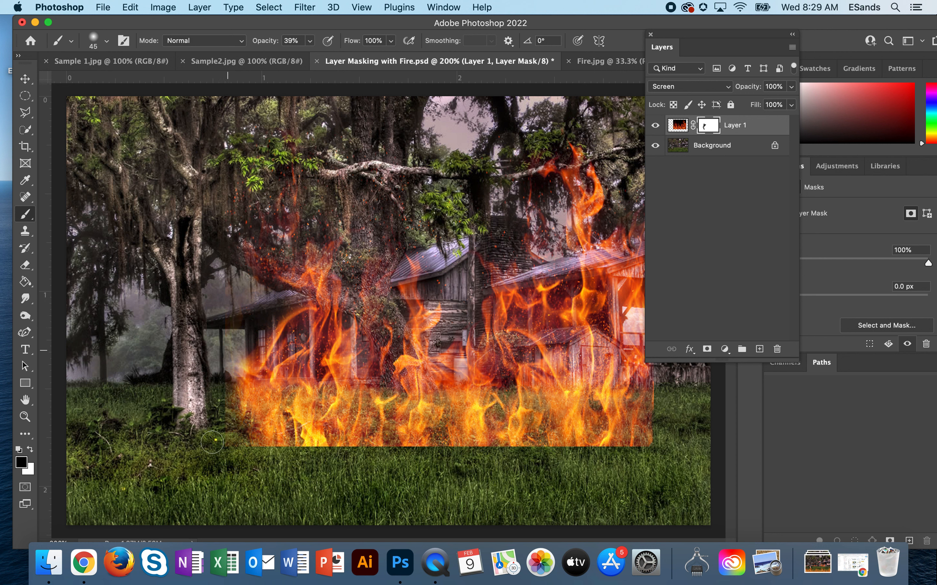
Move the Layers panel clear of the photo and shift the masked fire layer right and slightly up across the house
left_click_drag(700, 48, 814, 31)
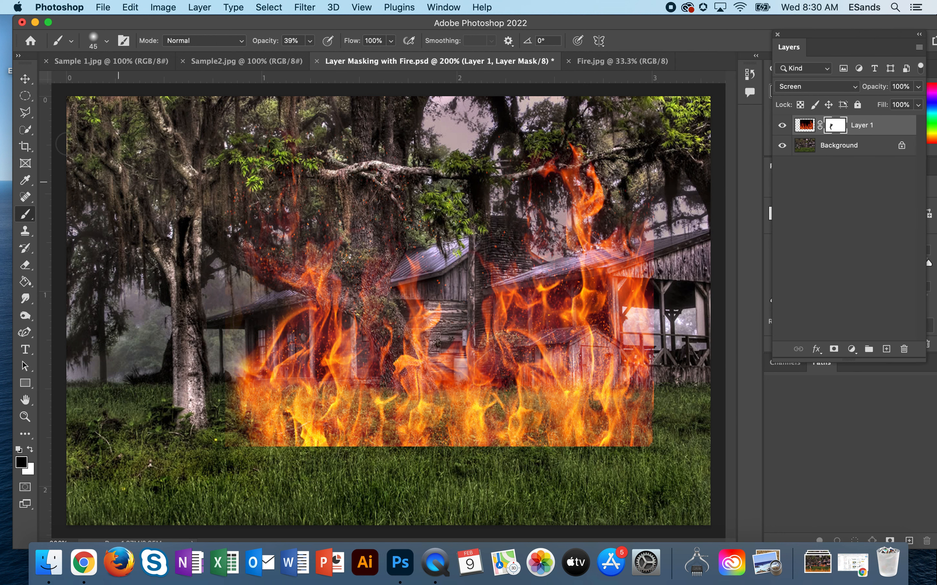
left_click_drag(330, 423, 391, 392)
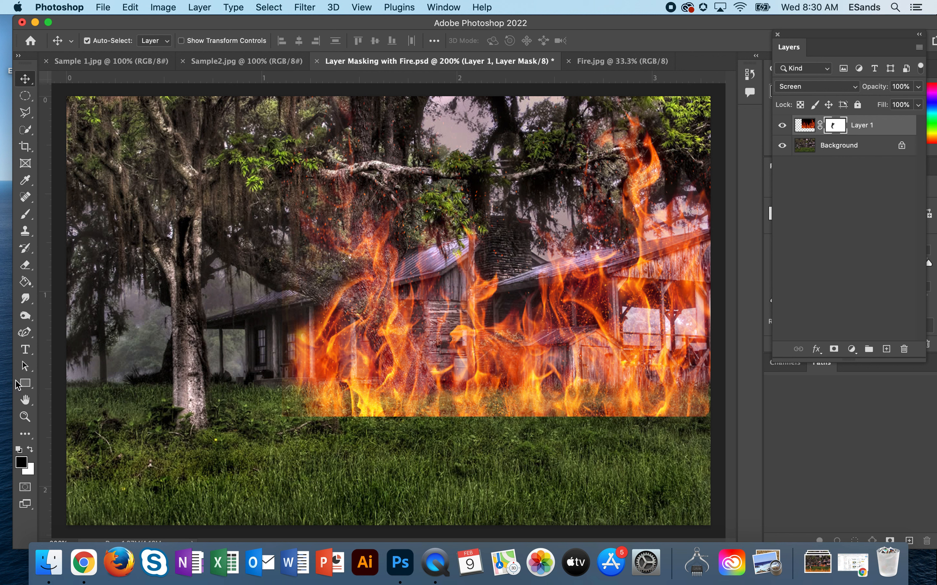
Raise the brush opacity to 100% and paint black on the fire layer's mask to hide flames over the open shed and outbuilding
left_click(25, 213)
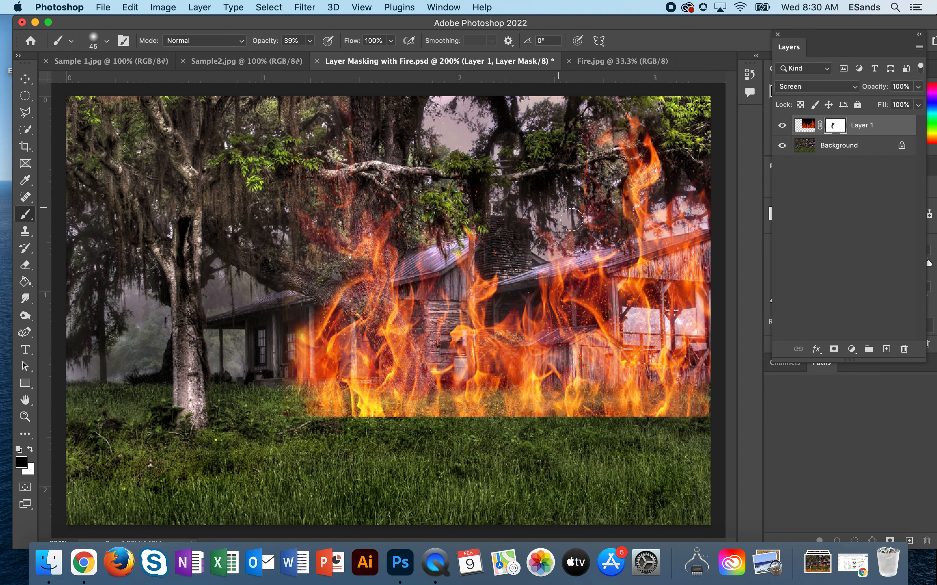
left_click(311, 43)
left_click_drag(313, 62, 383, 65)
mouse_move(507, 305)
left_mouse_down()
mouse_move(523, 406)
mouse_move(580, 271)
mouse_move(561, 304)
left_mouse_up()
mouse_move(675, 151)
left_mouse_down()
mouse_move(727, 235)
mouse_move(696, 422)
mouse_move(695, 248)
mouse_move(661, 131)
mouse_move(620, 140)
mouse_move(588, 209)
mouse_move(573, 407)
mouse_move(635, 178)
left_mouse_up()
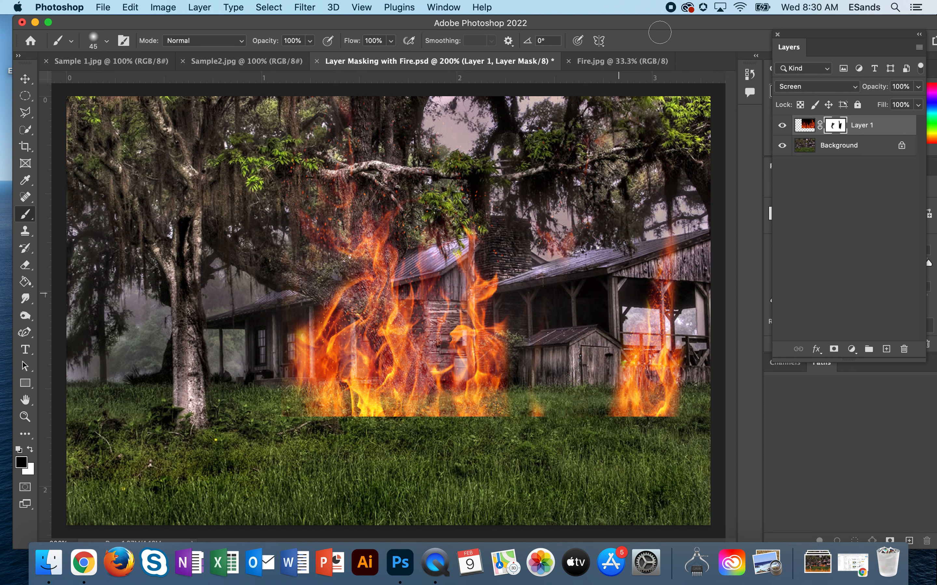
Mask out the remaining flames over the cabin, large tree and grass in black, keeping only the fire inside the porch
mouse_move(627, 263)
left_mouse_down()
mouse_move(683, 272)
mouse_move(650, 301)
mouse_move(656, 418)
mouse_move(527, 407)
mouse_move(591, 449)
mouse_move(511, 230)
mouse_move(473, 187)
mouse_move(430, 410)
mouse_move(478, 350)
mouse_move(447, 350)
mouse_move(479, 434)
mouse_move(495, 402)
left_mouse_up()
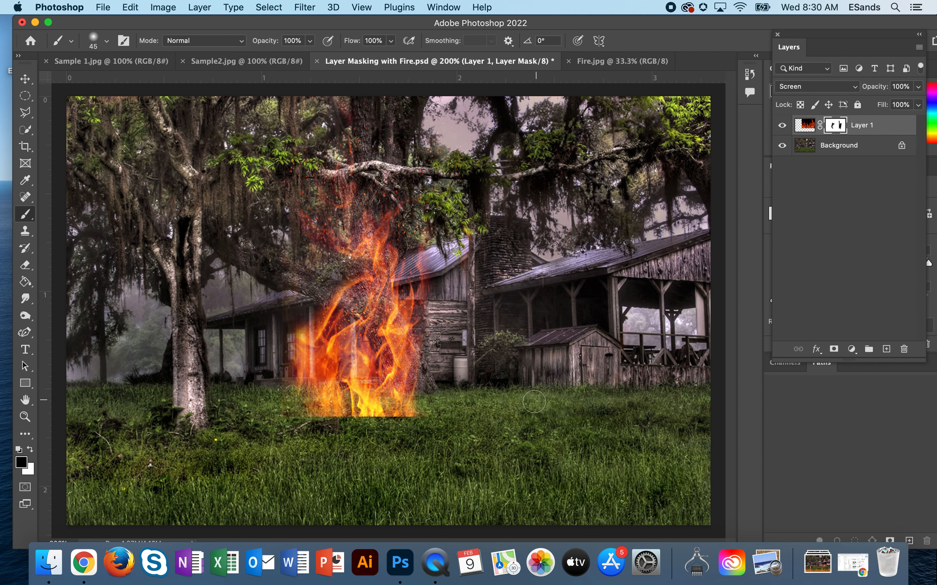
mouse_move(444, 192)
left_mouse_down()
mouse_move(415, 305)
mouse_move(415, 235)
mouse_move(426, 388)
mouse_move(393, 368)
mouse_move(372, 392)
mouse_move(358, 369)
mouse_move(364, 340)
mouse_move(419, 413)
mouse_move(419, 347)
mouse_move(400, 378)
mouse_move(301, 406)
mouse_move(341, 403)
mouse_move(338, 390)
mouse_move(311, 395)
mouse_move(327, 407)
mouse_move(347, 392)
mouse_move(283, 396)
left_mouse_up()
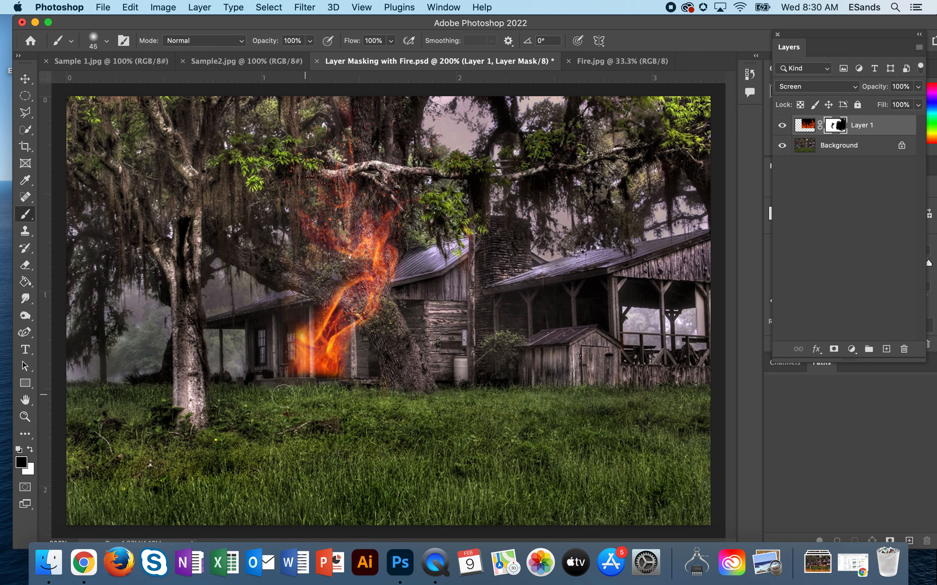
mouse_move(318, 218)
left_mouse_down()
mouse_move(318, 241)
mouse_move(360, 159)
mouse_move(377, 248)
mouse_move(396, 271)
mouse_move(325, 268)
mouse_move(360, 315)
mouse_move(385, 222)
mouse_move(353, 264)
mouse_move(381, 313)
mouse_move(419, 169)
mouse_move(474, 244)
mouse_move(480, 272)
mouse_move(433, 370)
mouse_move(380, 352)
mouse_move(337, 410)
mouse_move(263, 387)
left_mouse_up()
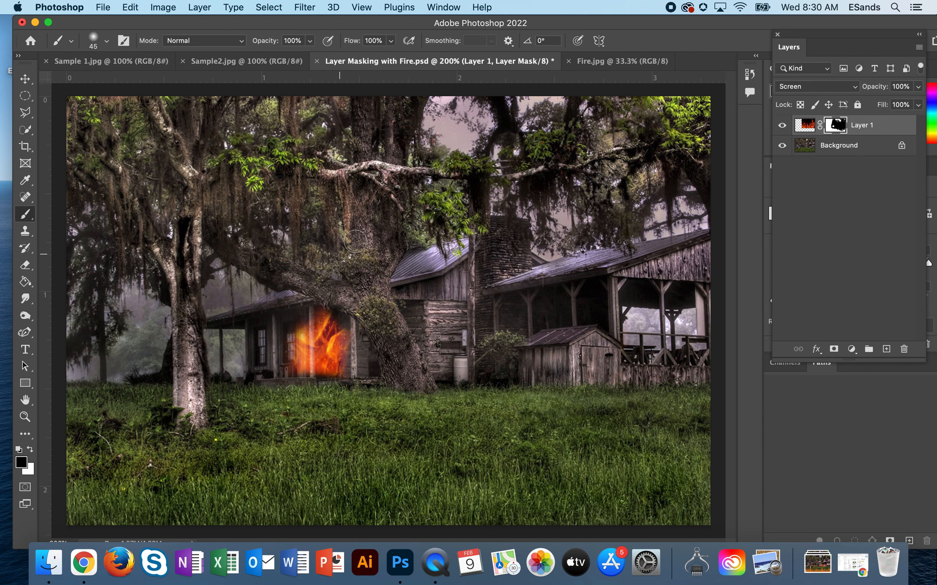
mouse_move(366, 325)
left_mouse_down()
mouse_move(356, 366)
mouse_move(360, 341)
mouse_move(344, 338)
mouse_move(346, 393)
mouse_move(354, 314)
left_mouse_up()
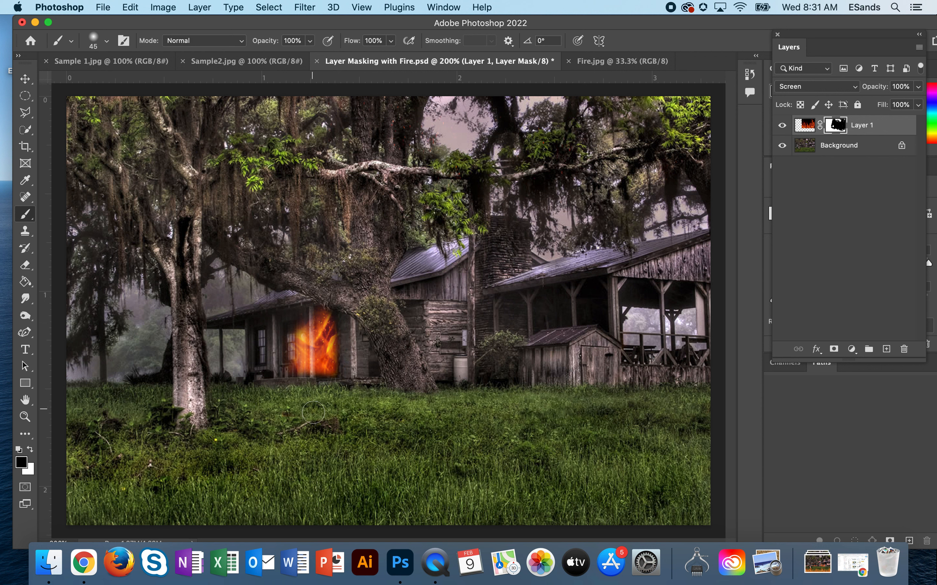
Paint white on the fire layer's mask to restore flames along the porch floor
left_click(30, 450)
mouse_move(327, 364)
left_mouse_down()
mouse_move(298, 369)
mouse_move(305, 362)
left_mouse_up()
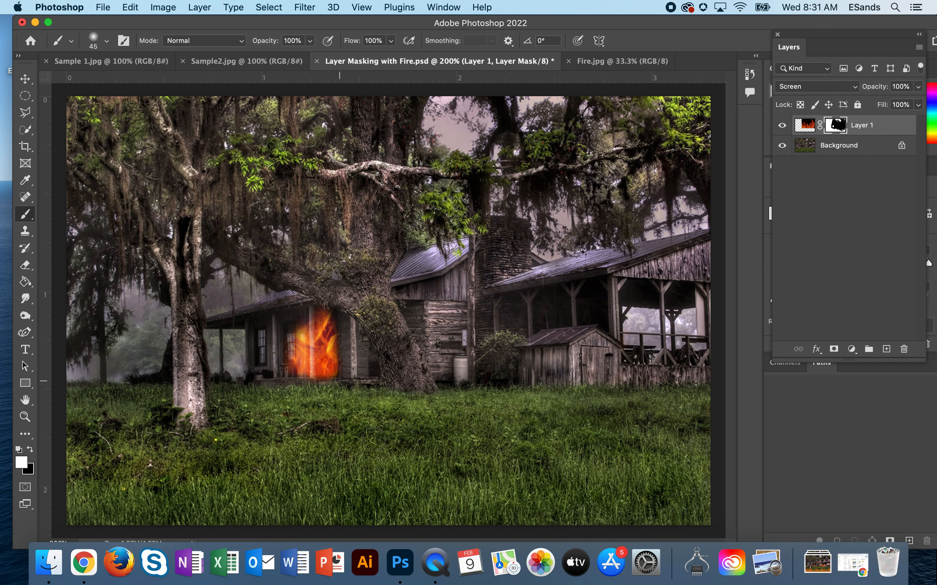
left_click(30, 449)
left_click(31, 449)
mouse_move(316, 376)
left_mouse_down()
mouse_move(334, 360)
mouse_move(289, 361)
mouse_move(313, 364)
mouse_move(325, 381)
left_mouse_up()
Shrink the brush to 9 px, mask the fire off the porch post in black, and switch back to white
key("bracketleft")
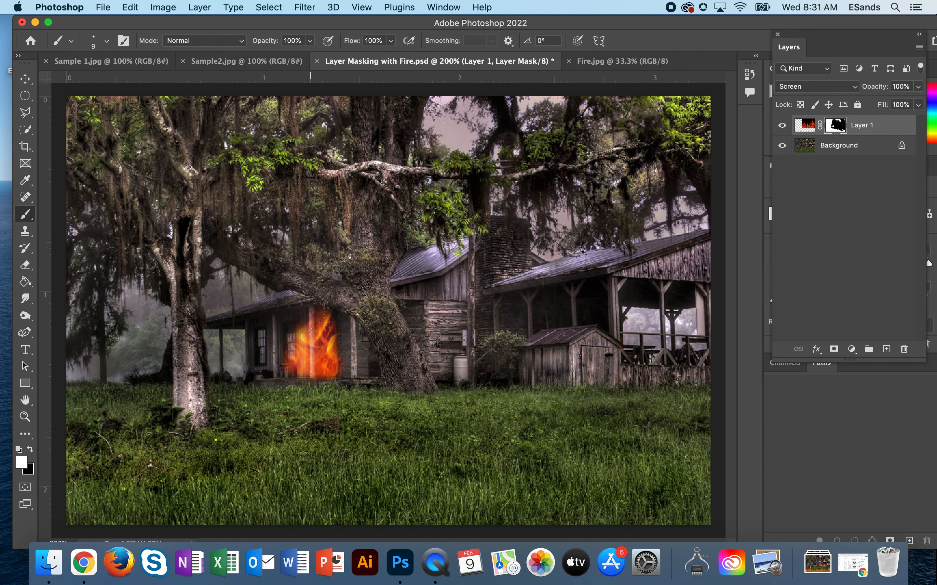
left_click(31, 449)
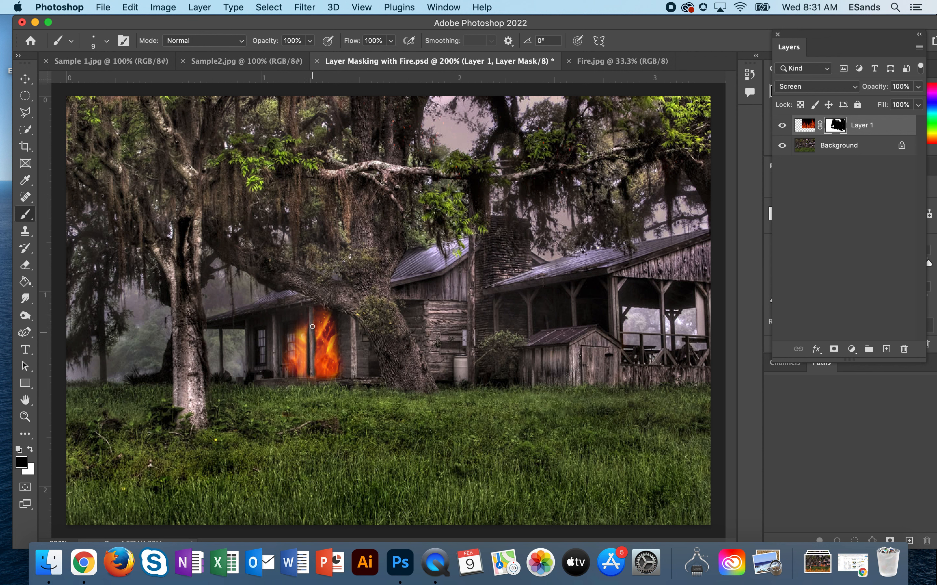
left_click(30, 450)
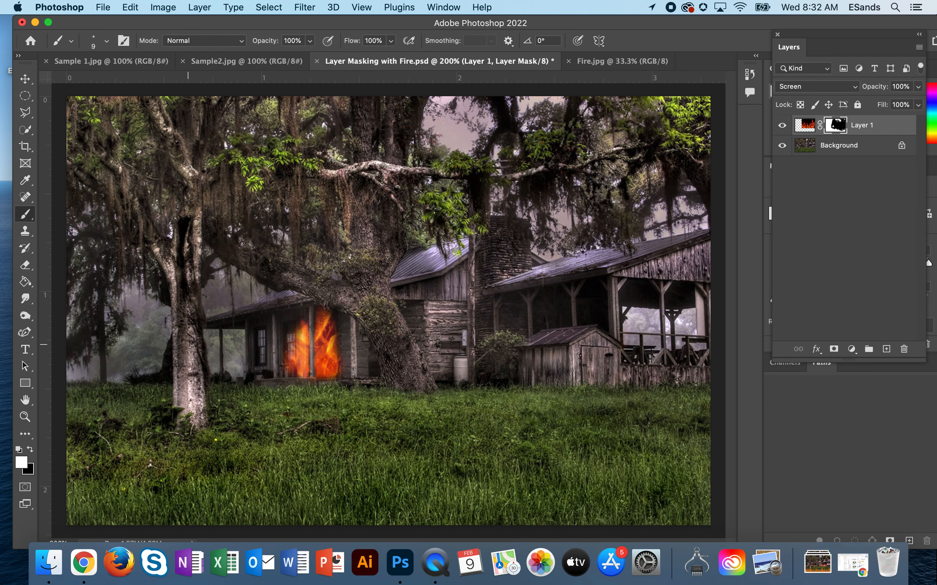
Select the front tree's trunk on the Background layer with Quick Selection, subtracting the excess along its base and right edge
left_click(833, 149)
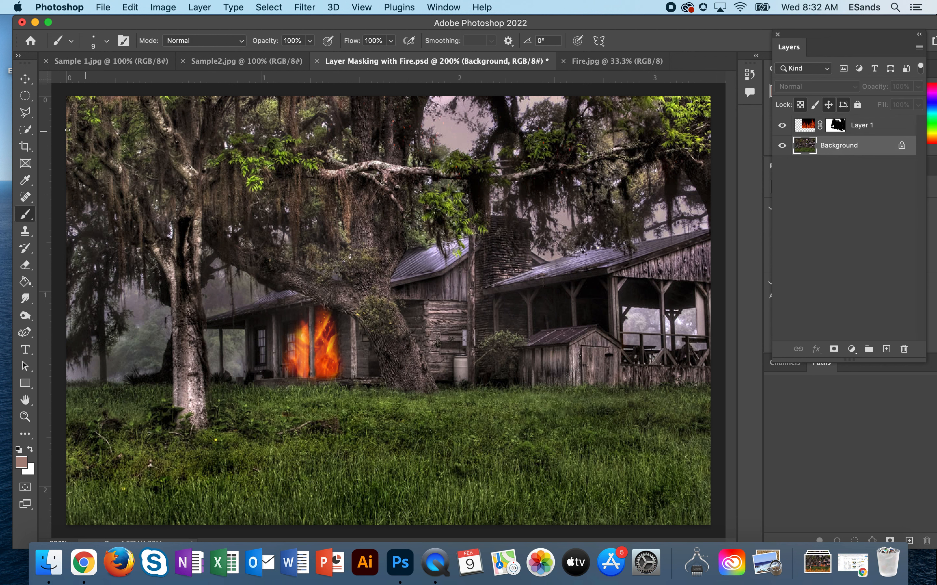
left_click(25, 130)
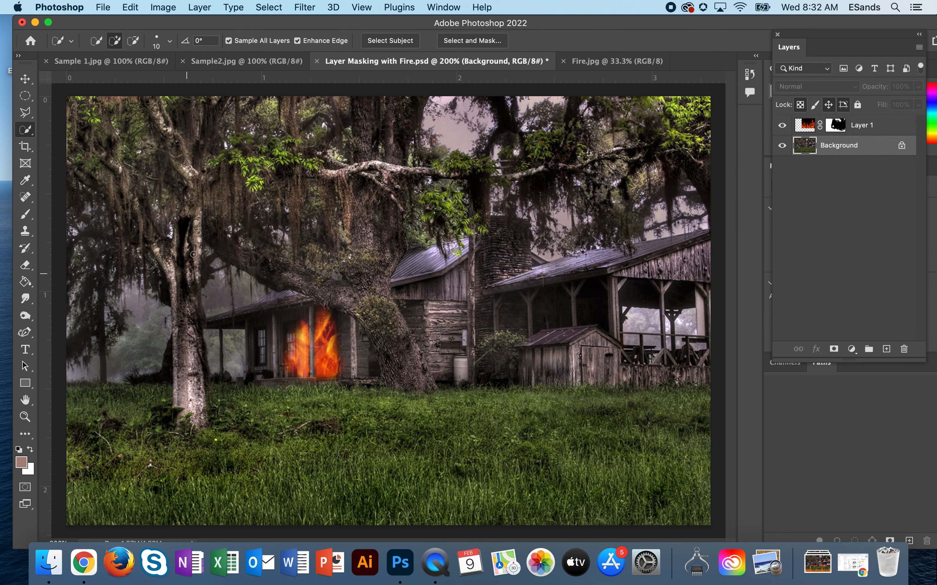
mouse_move(189, 232)
left_mouse_down()
mouse_move(188, 266)
mouse_move(158, 244)
mouse_move(180, 295)
mouse_move(175, 399)
mouse_move(197, 428)
mouse_move(189, 247)
mouse_move(199, 207)
mouse_move(199, 277)
left_mouse_up()
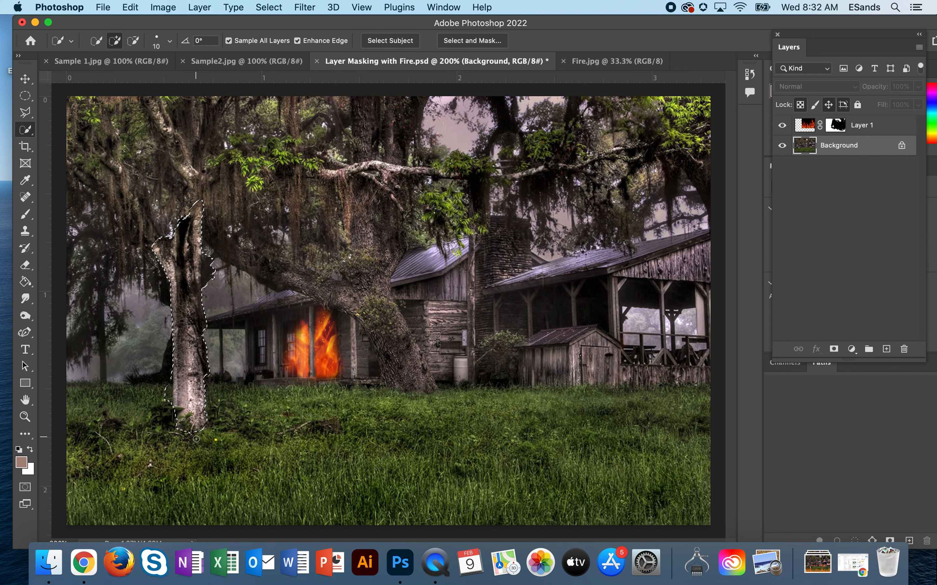
left_click_drag(183, 434, 192, 418, "alt")
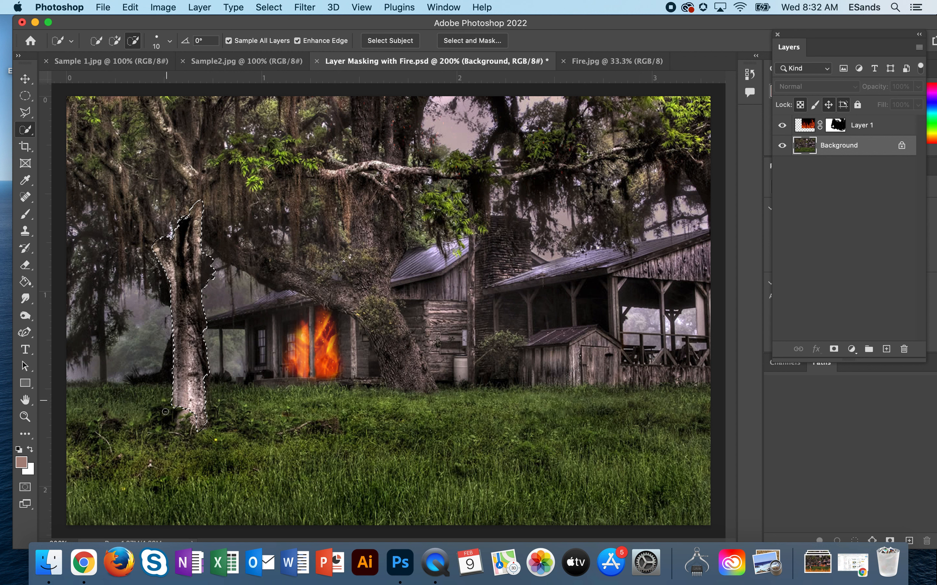
left_click_drag(210, 245, 208, 327)
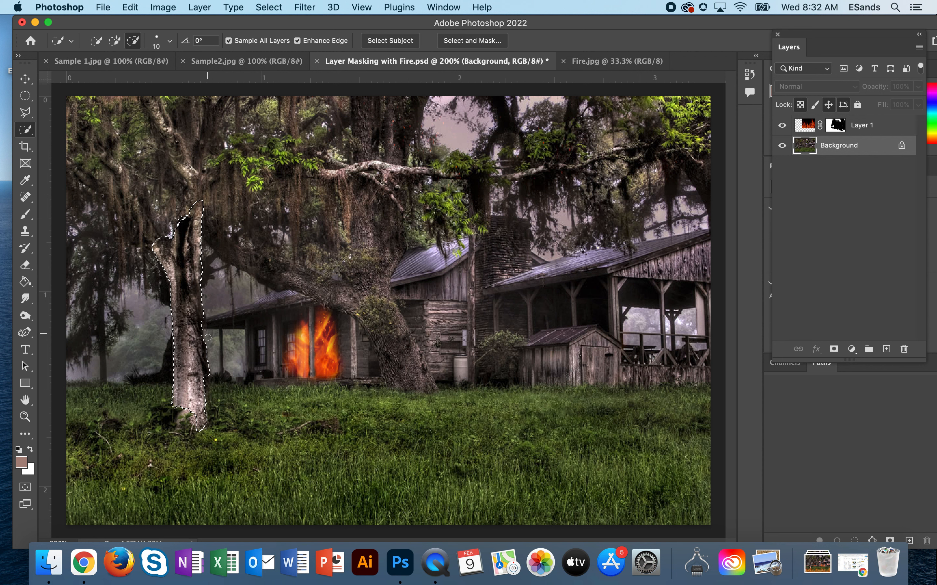
left_click_drag(205, 330, 205, 370)
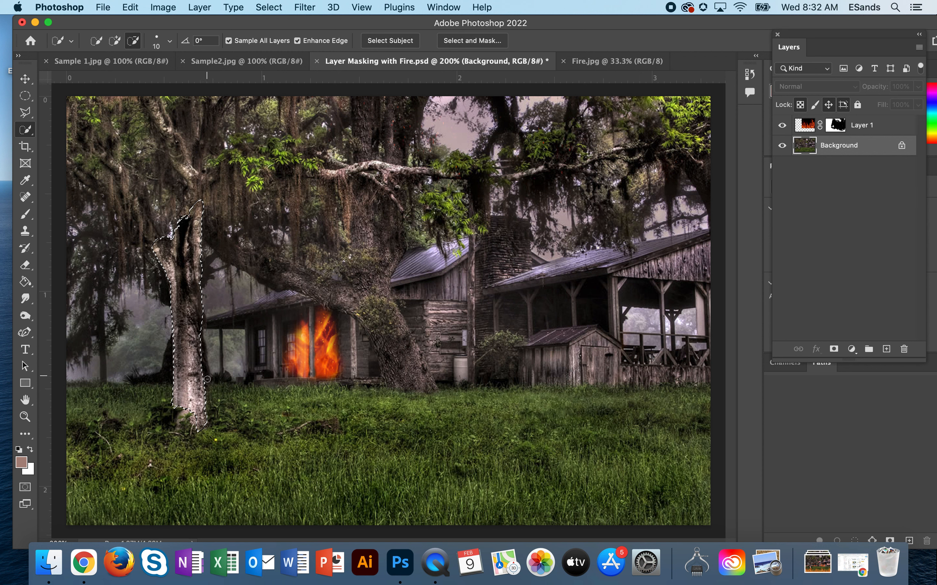
key("alt")
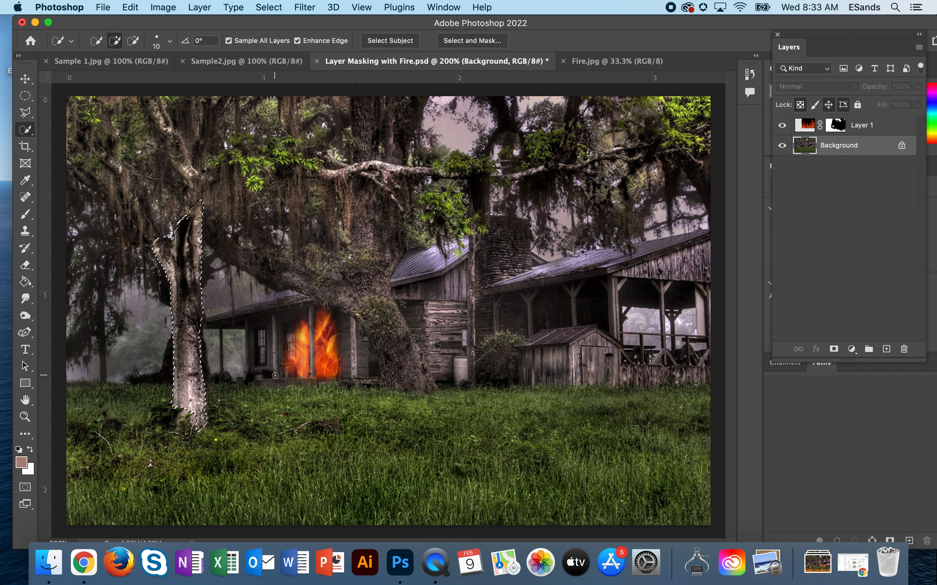
Copy the selected trunk onto its own layer and check the cutout by briefly hiding the Background
key("super+c")
key("super+v")
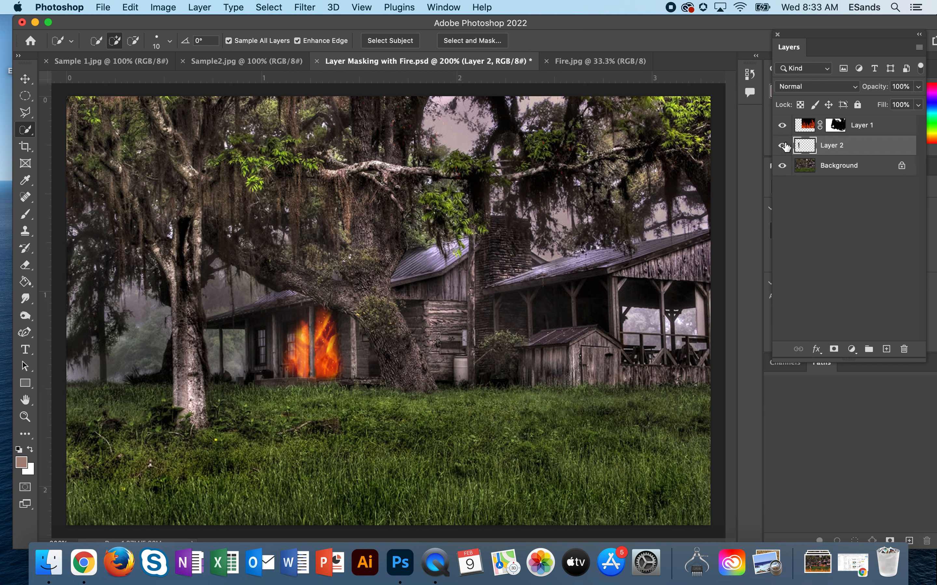
left_click(782, 166)
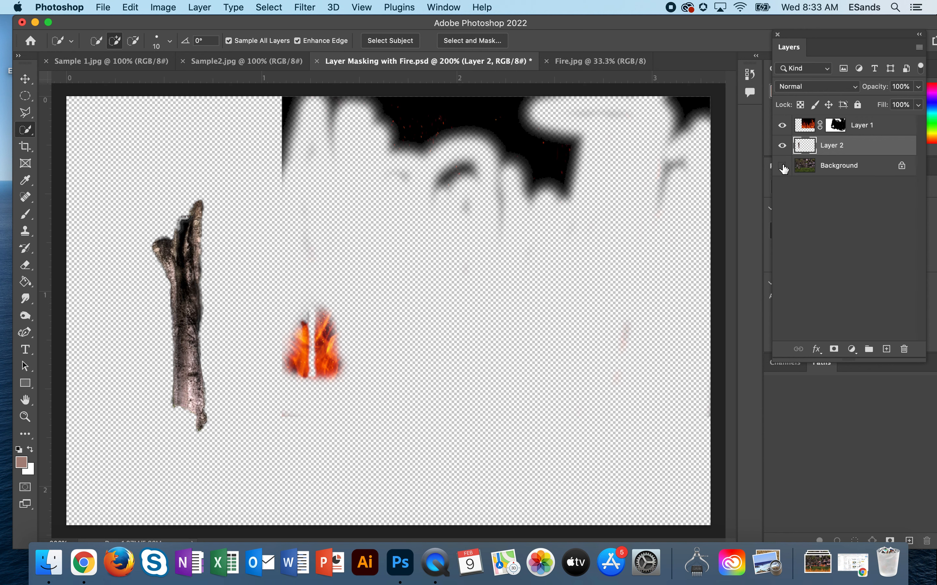
left_click(782, 166)
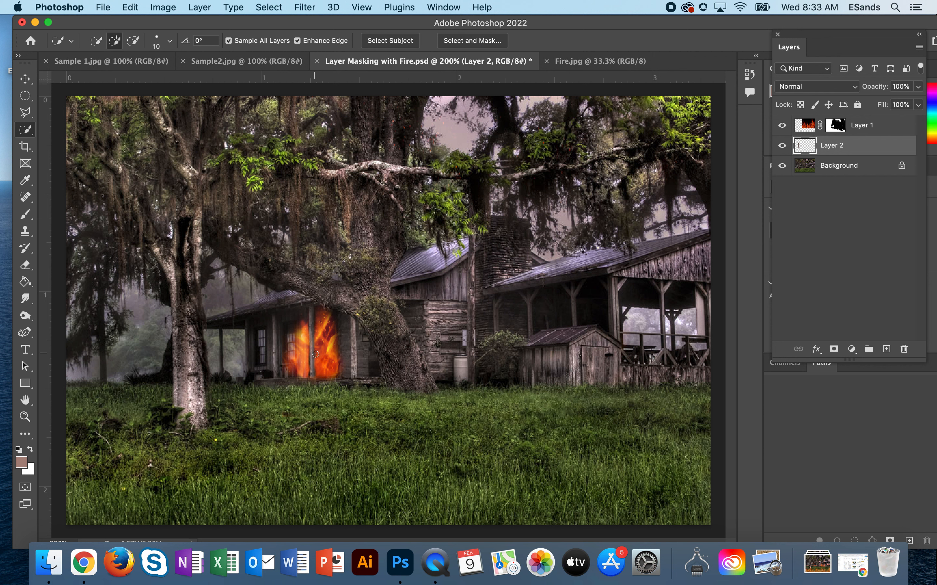
Duplicate the masked fire layer and place the copy between the trunk layer and the Background
left_click(880, 128)
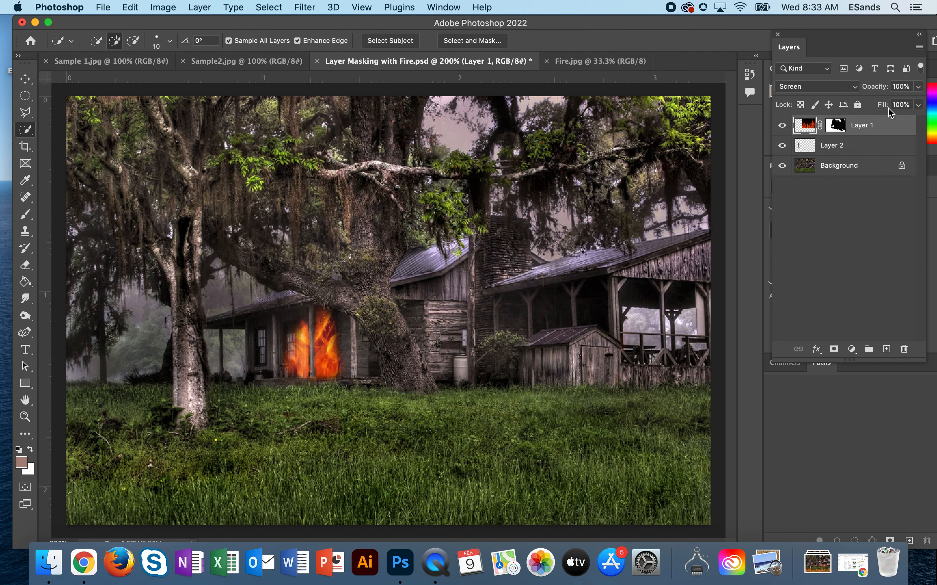
key("super+j")
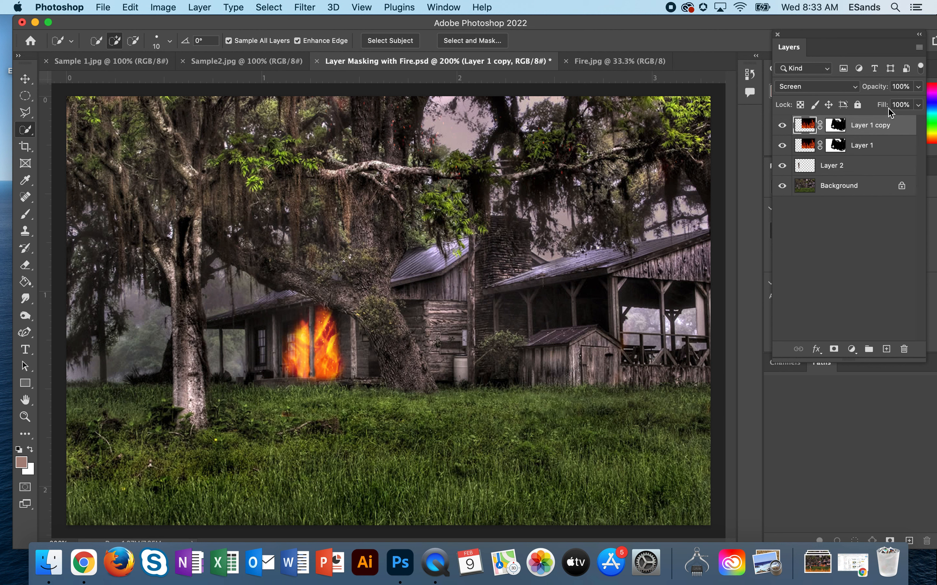
left_click_drag(902, 130, 900, 177)
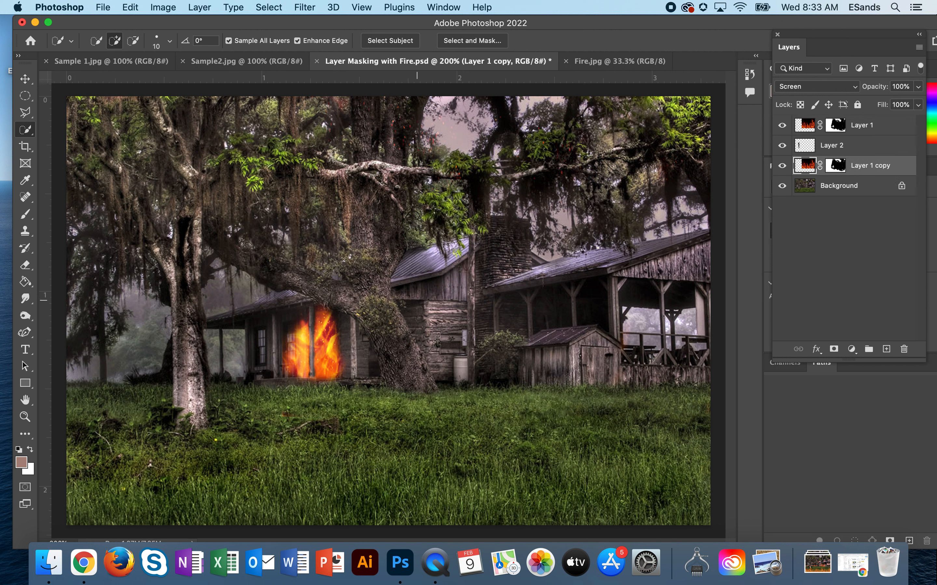
Move the Layer 1 fire onto the front tree and reorder the layers so it sits behind the trunk, with Layer 1 copy on top
key("v")
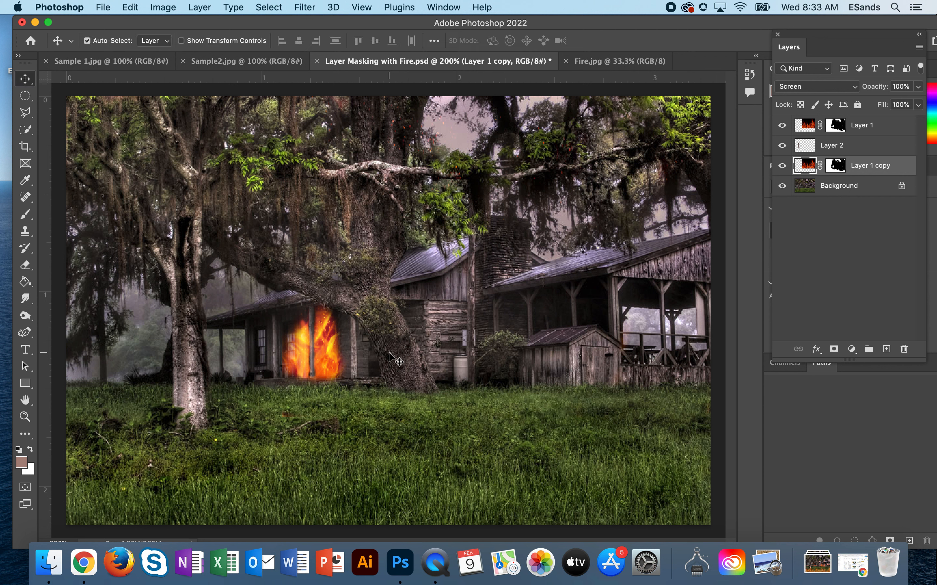
left_click_drag(327, 343, 198, 360)
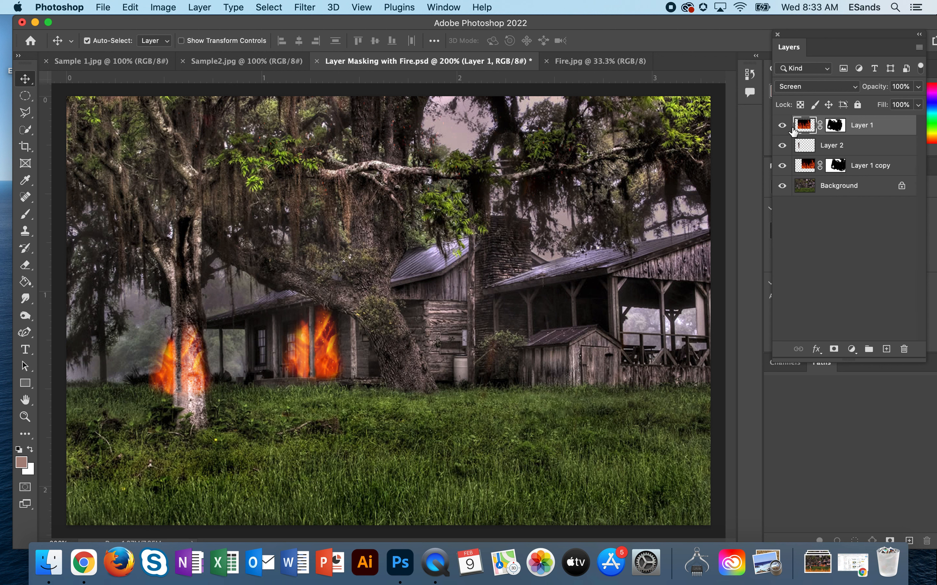
left_click(781, 125)
left_click(782, 125)
left_click_drag(866, 128, 892, 122)
mouse_move(162, 380)
left_mouse_down()
mouse_move(144, 354)
mouse_move(169, 382)
left_mouse_up()
Paint white on Layer 1's mask with a 40 px brush to reveal more flames on both sides of the trunk and over the grass
left_click(25, 214)
left_click(834, 166)
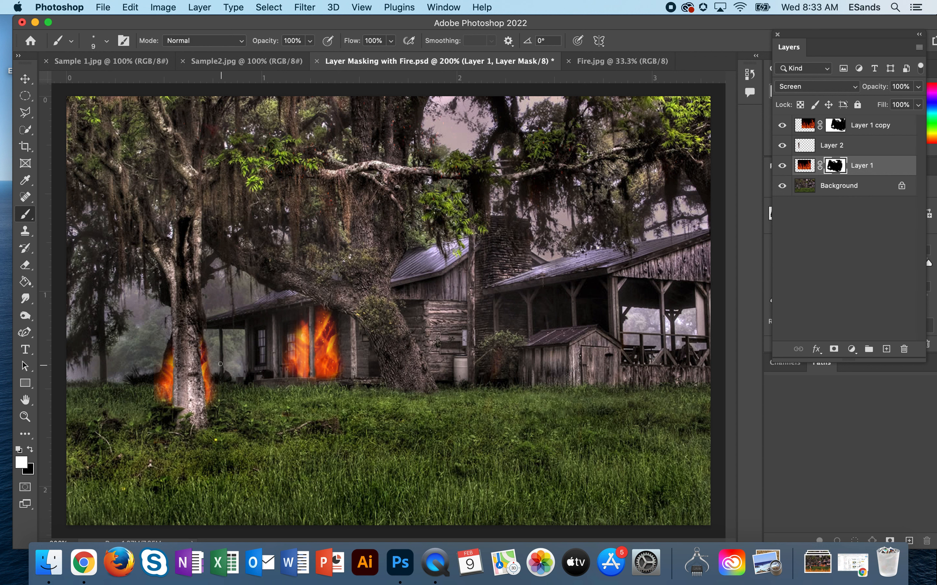
key("bracketright")
key("bracketright")
mouse_move(210, 335)
left_mouse_down()
mouse_move(222, 404)
mouse_move(202, 345)
mouse_move(212, 384)
mouse_move(239, 403)
mouse_move(282, 404)
mouse_move(223, 368)
mouse_move(203, 288)
left_mouse_up()
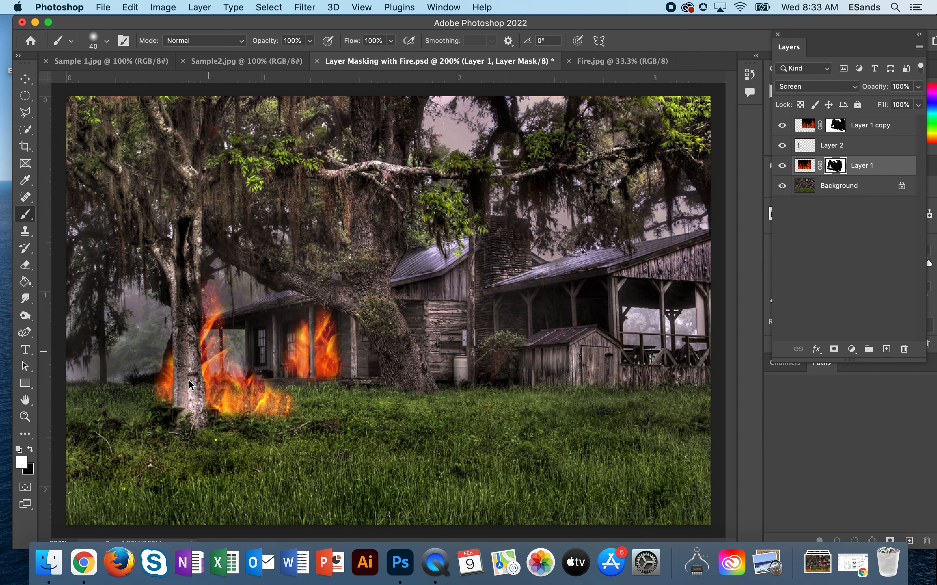
mouse_move(163, 381)
left_mouse_down()
mouse_move(161, 295)
mouse_move(145, 285)
left_mouse_up()
mouse_move(220, 312)
left_mouse_down()
mouse_move(217, 232)
mouse_move(219, 264)
left_mouse_up()
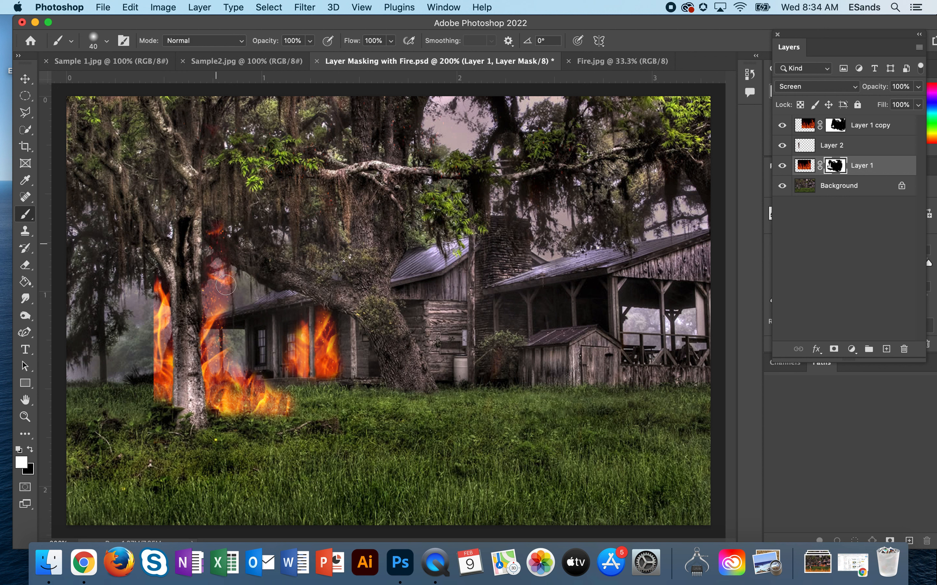
left_click_drag(222, 396, 279, 410)
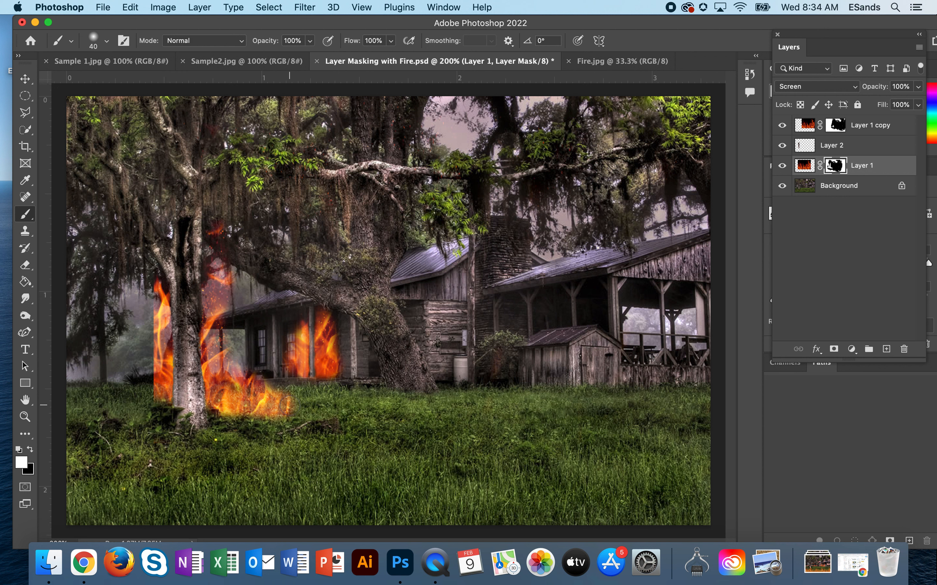